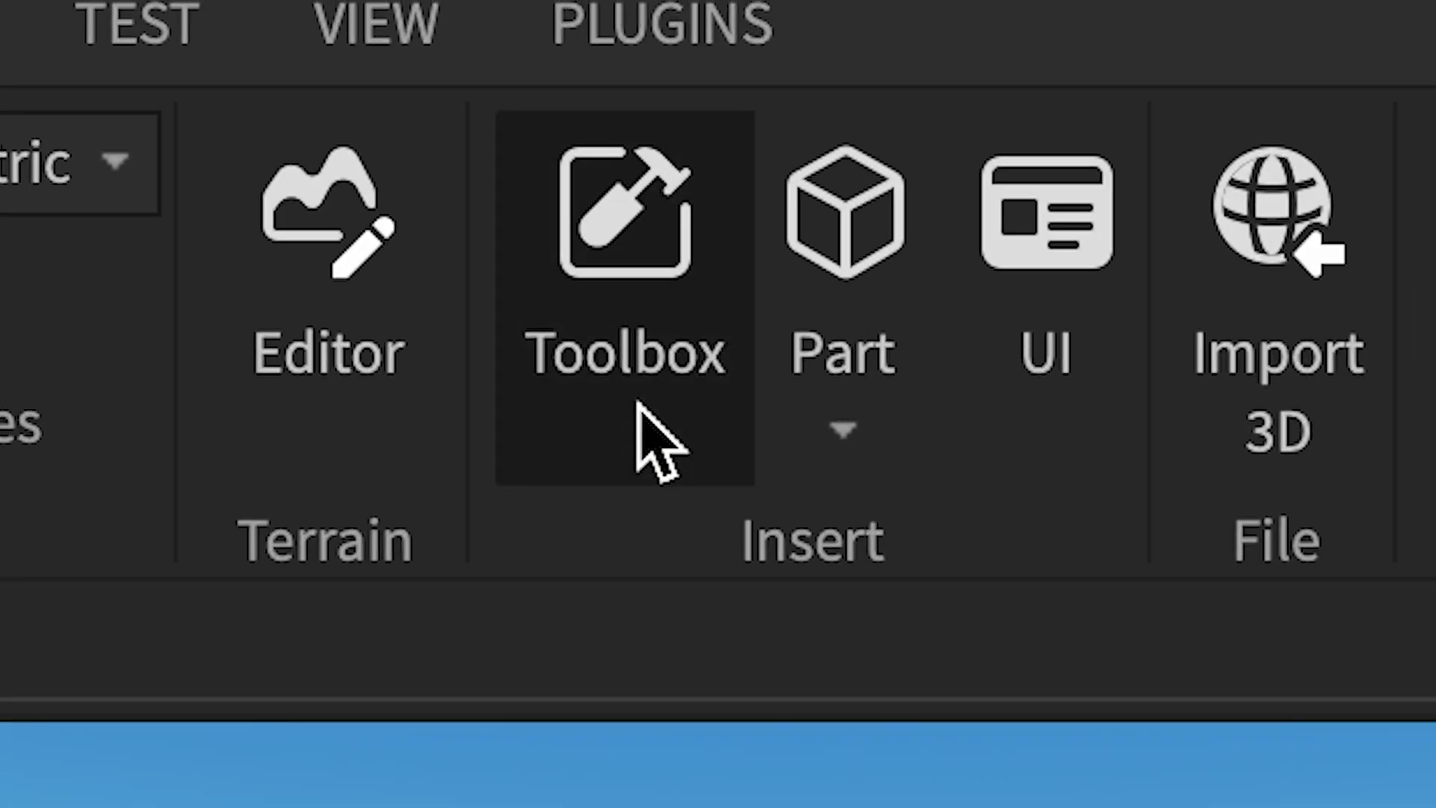
Step: Open the Toolbox and, after trying Models and Fonts, set its category to Plugins
{"action": "left_click", "coordinate": [531, 51]}
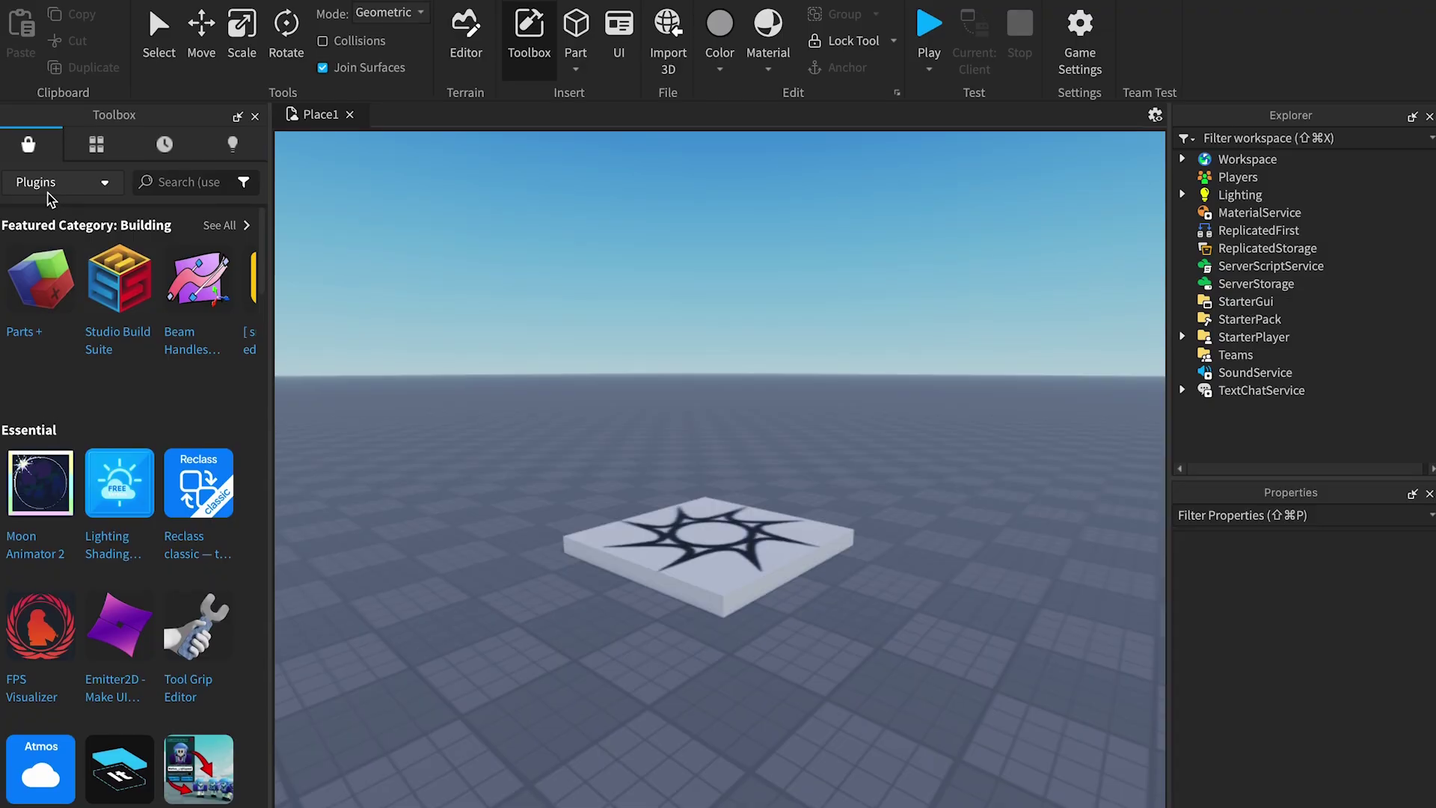
{"action": "left_click", "coordinate": [258, 345]}
{"action": "left_click", "coordinate": [64, 215]}
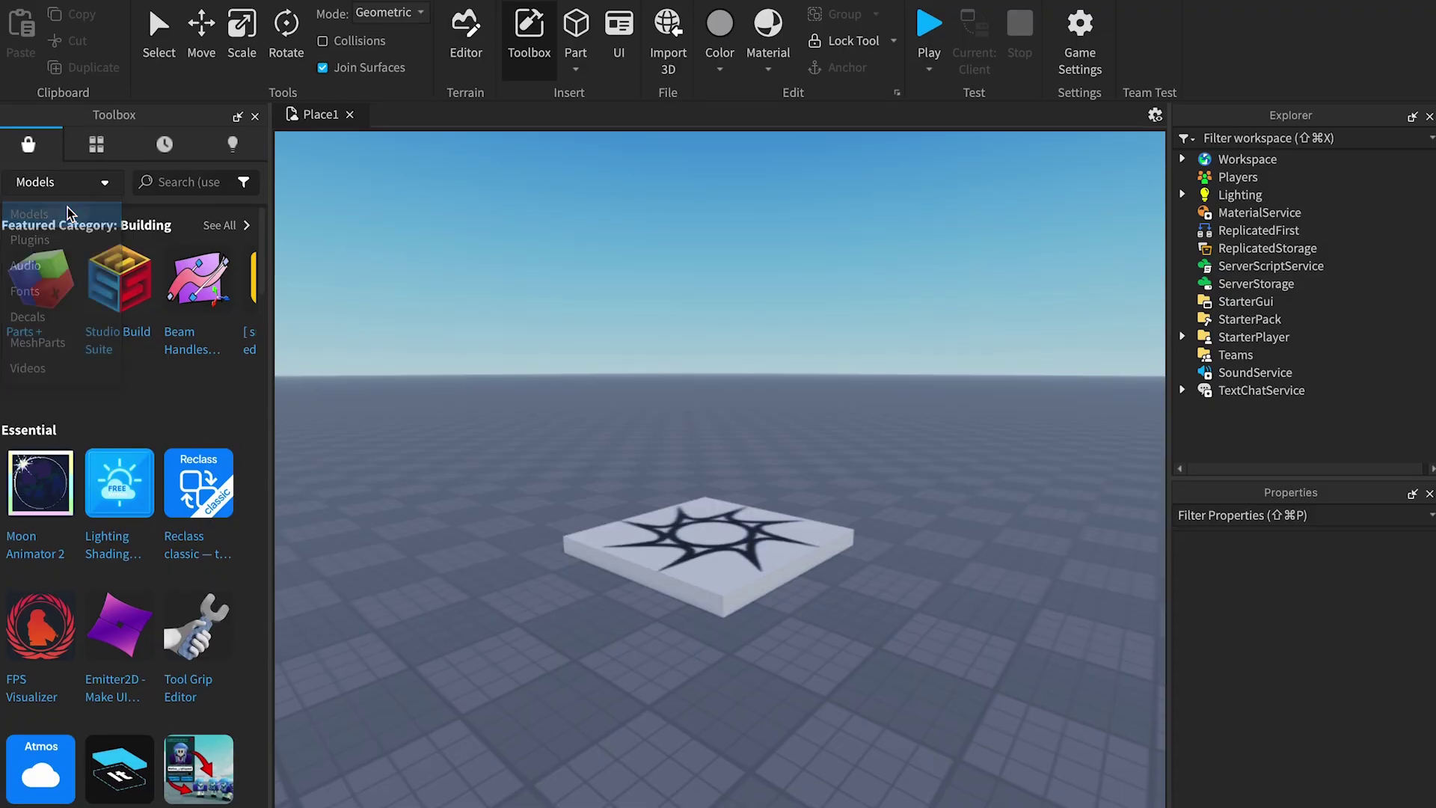
{"action": "left_click", "coordinate": [60, 183]}
{"action": "left_click", "coordinate": [78, 294]}
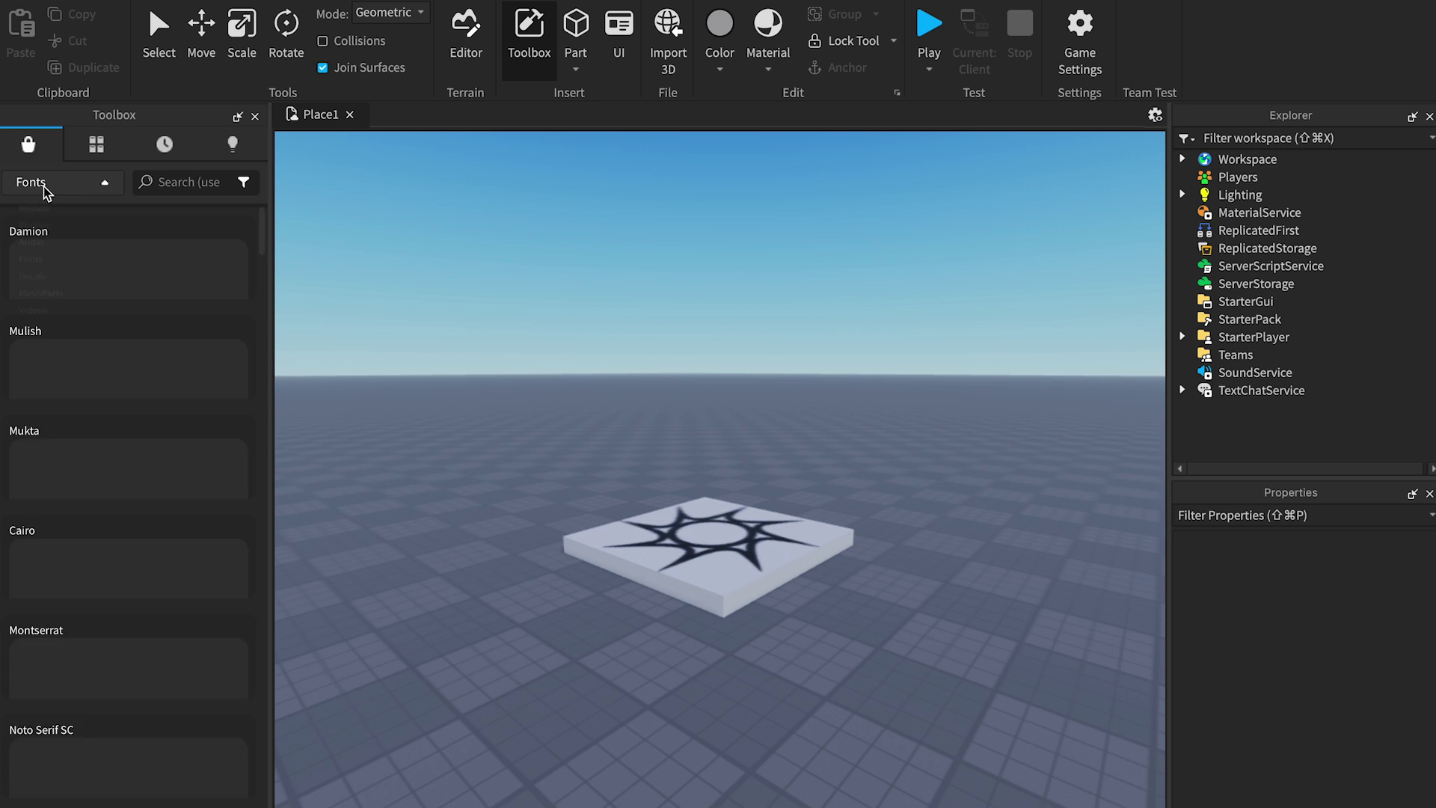
{"action": "left_click", "coordinate": [41, 185]}
{"action": "left_click", "coordinate": [43, 247]}
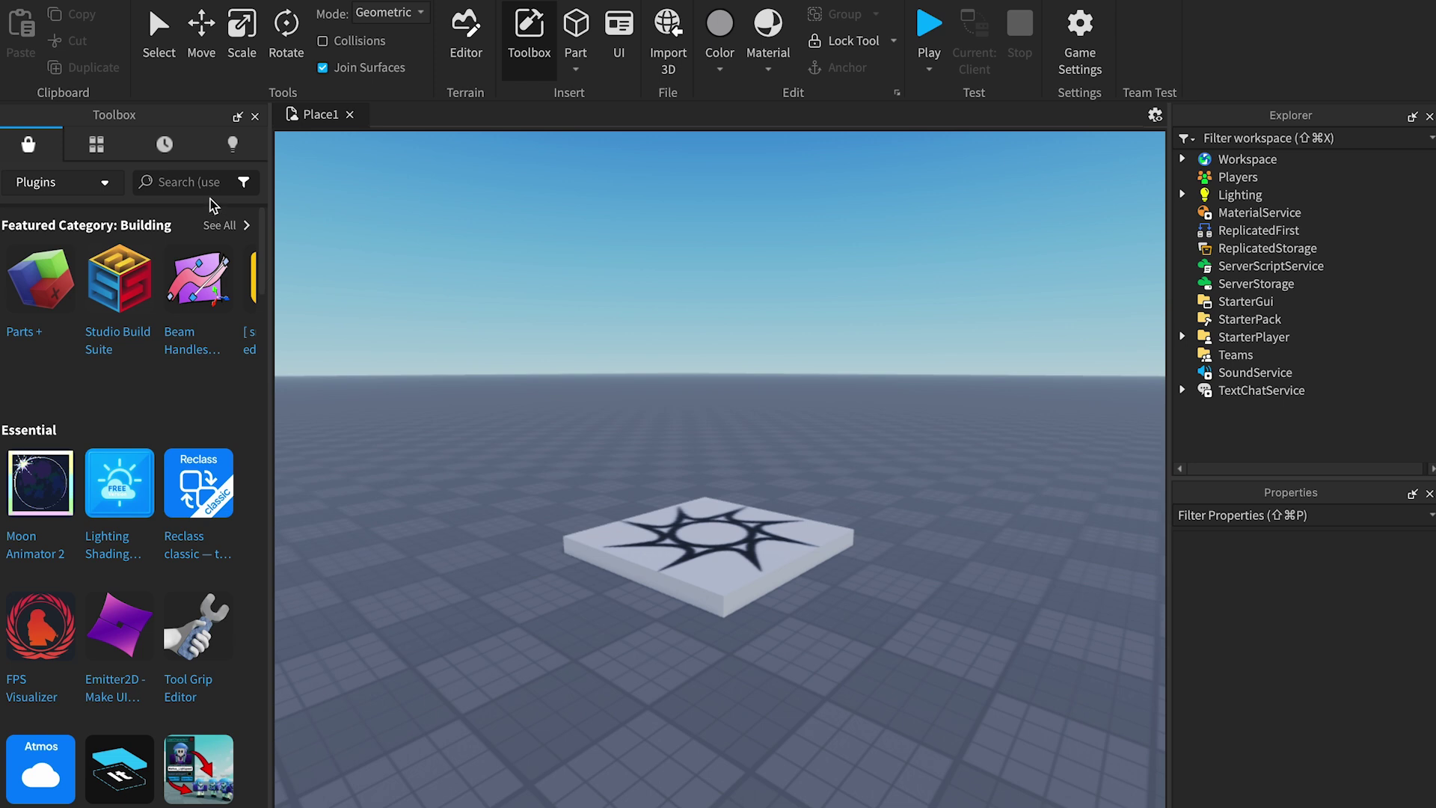
Step: Search the Toolbox for 'AutoScale Lite' and open the plugin's details page
{"action": "left_click", "coordinate": [210, 188]}
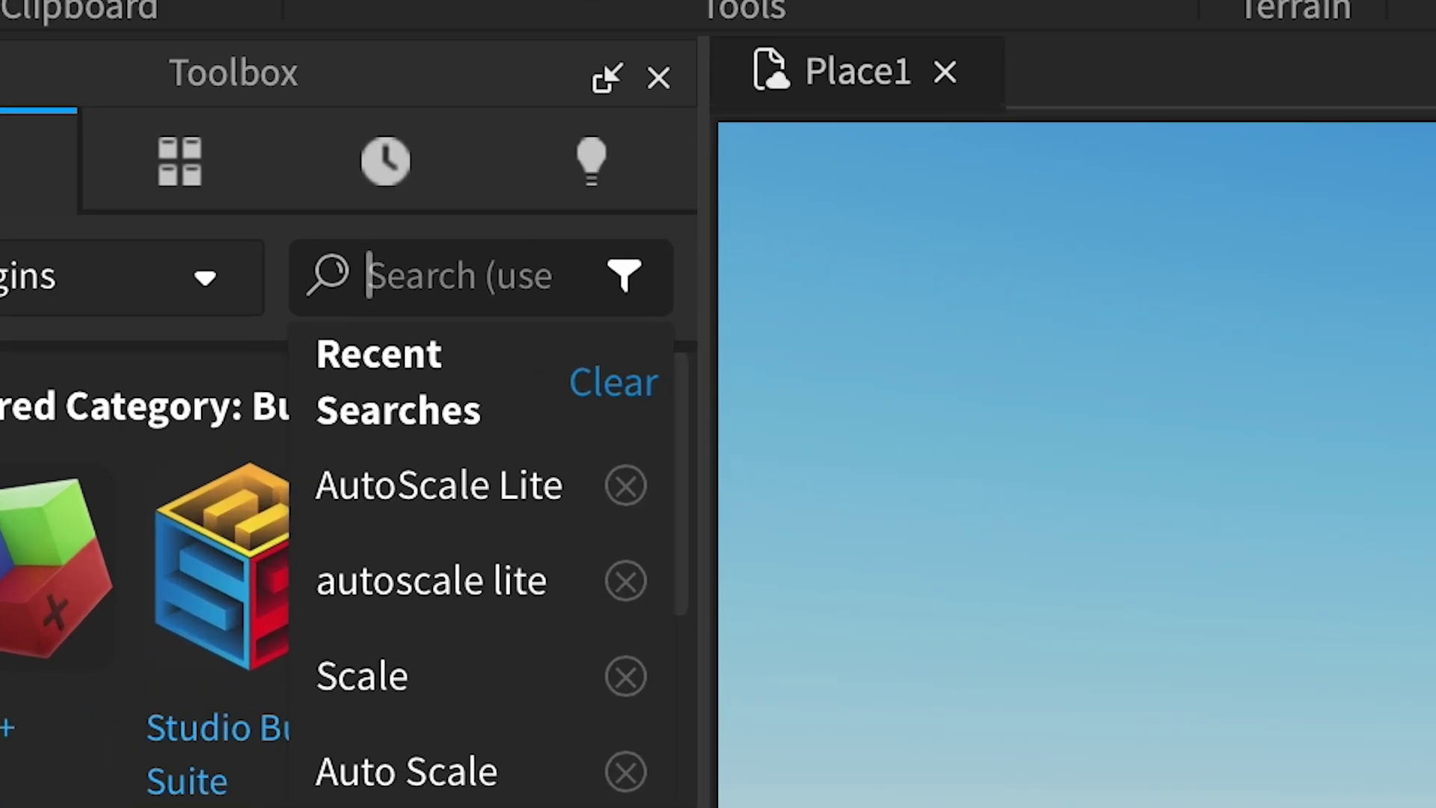
{"action": "type", "text": "Aut"}
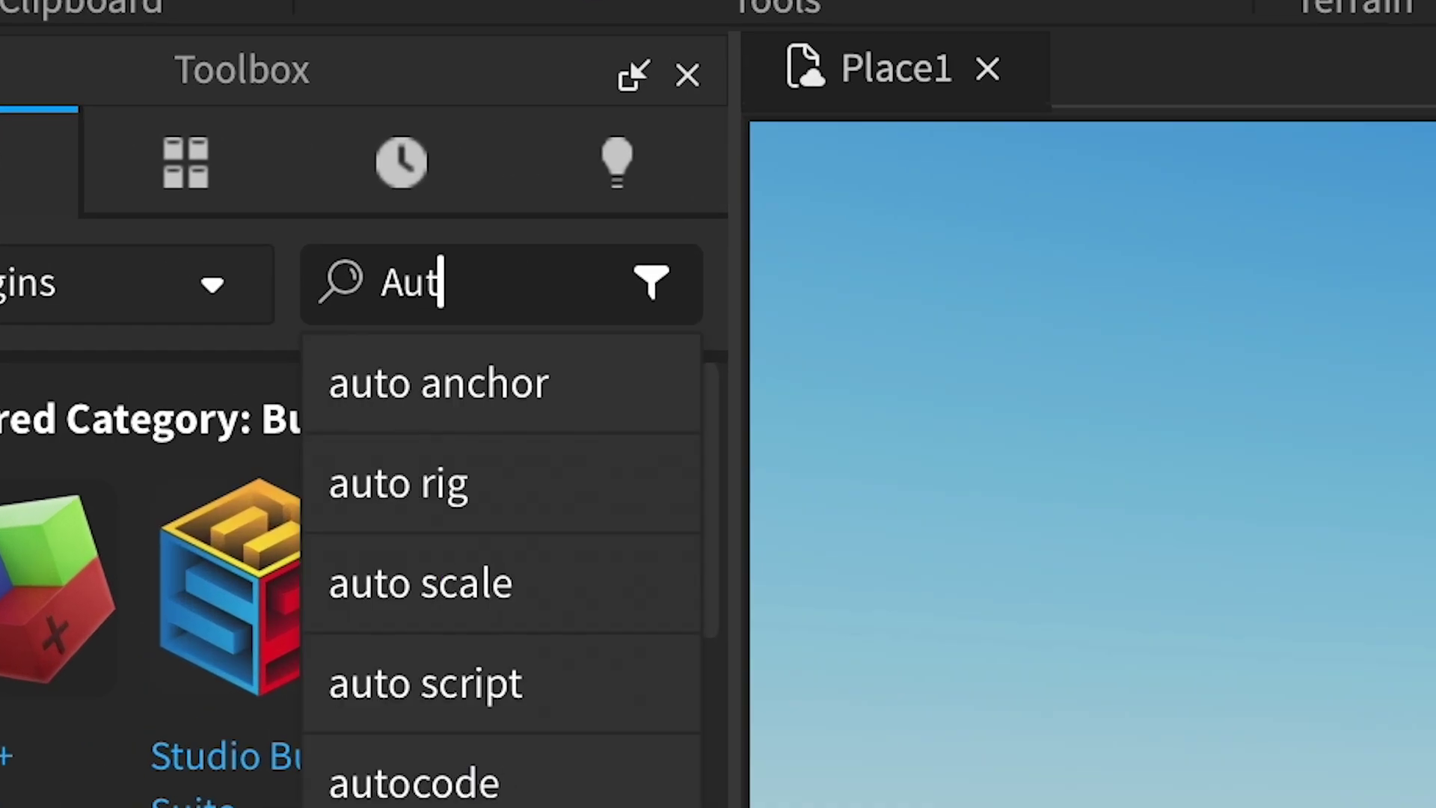
{"action": "type", "text": "oScale Lite"}
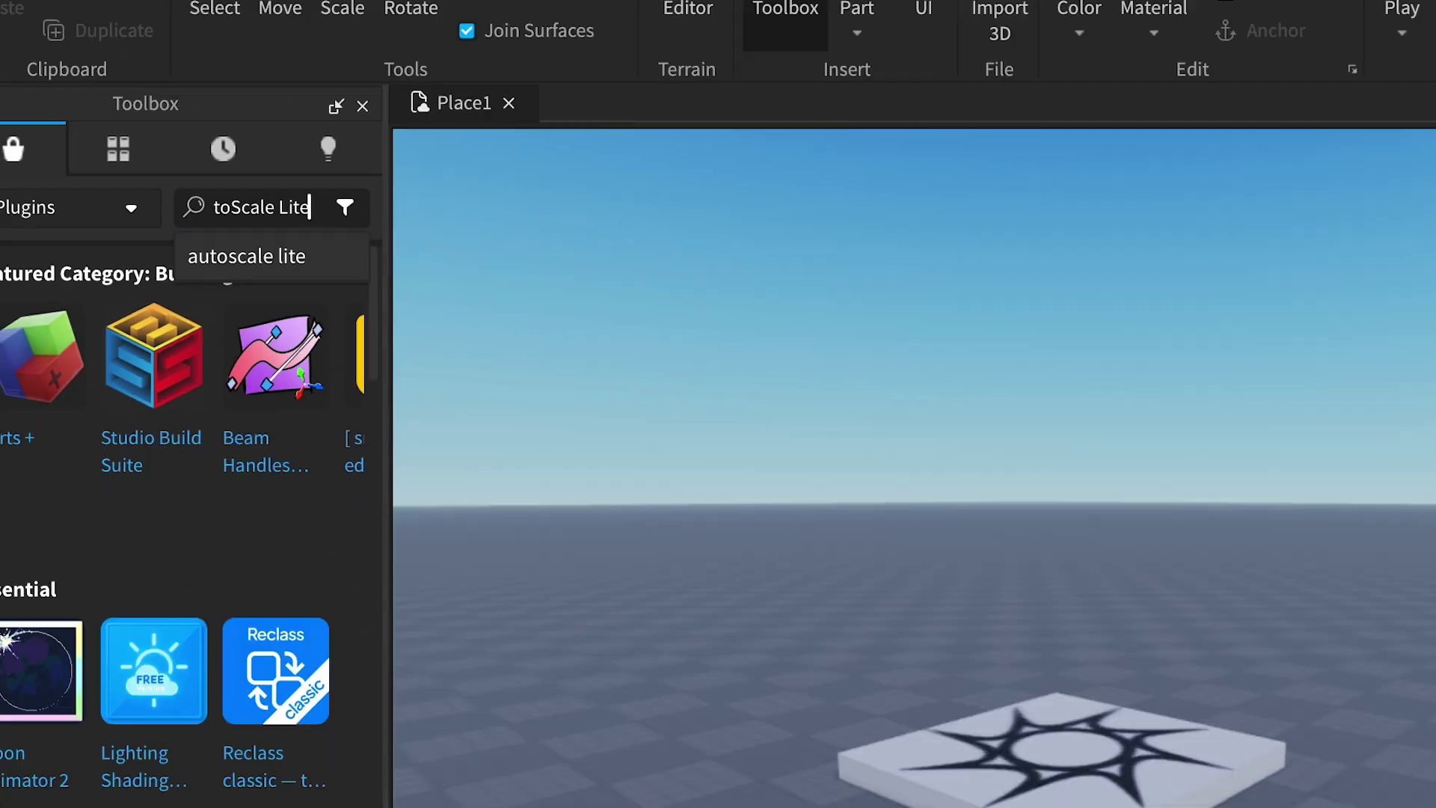
{"action": "key", "text": "Return"}
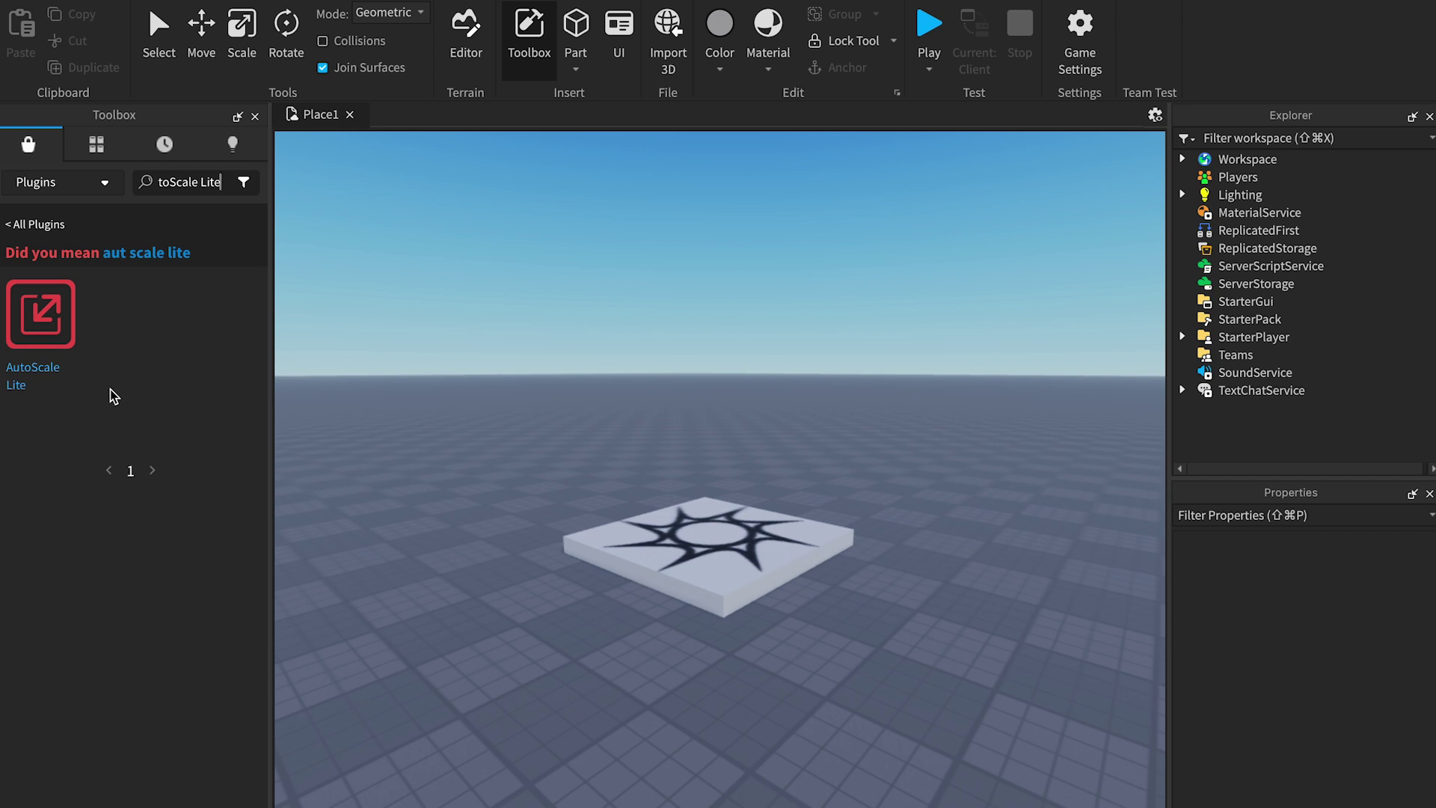
{"action": "left_click", "coordinate": [50, 320]}
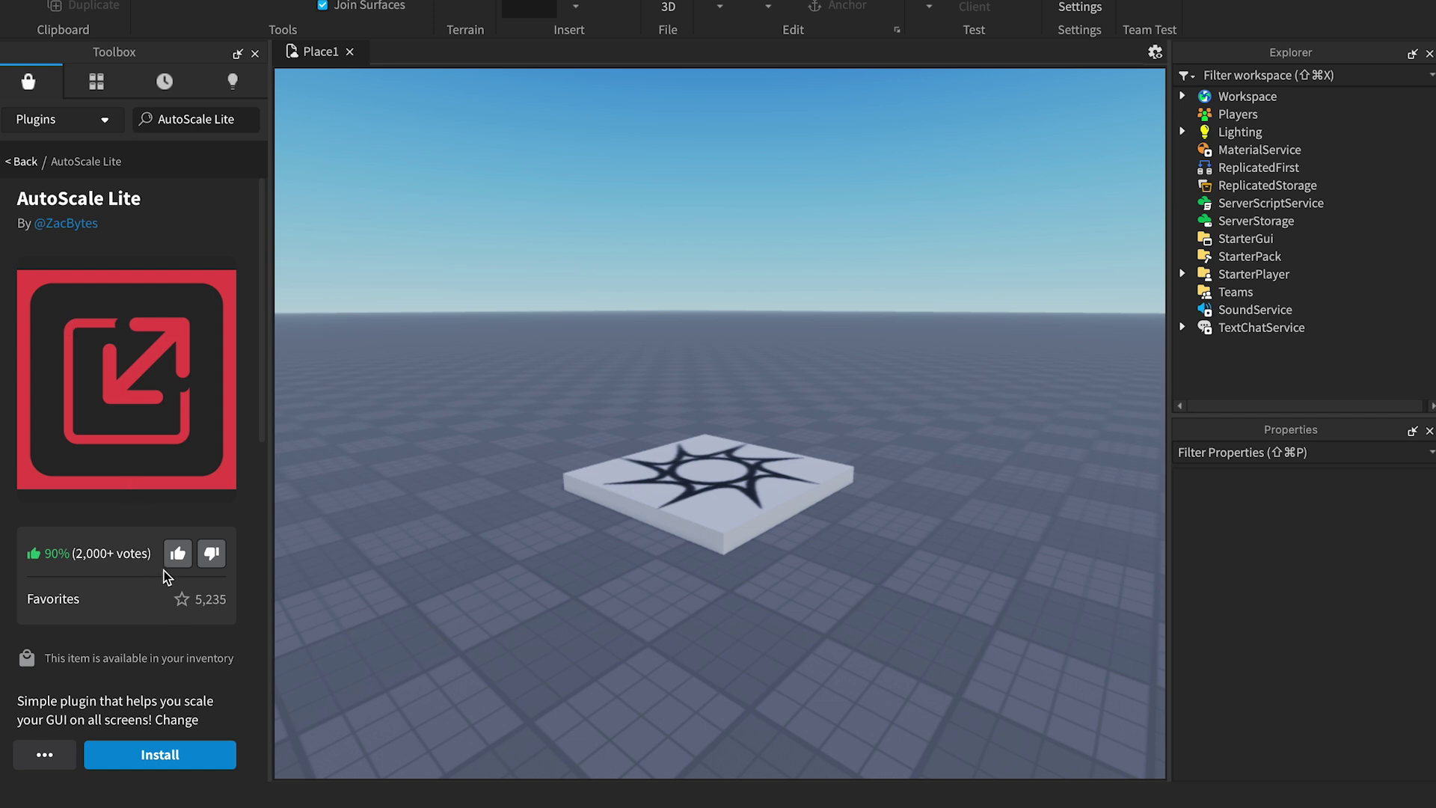
{"action": "scroll", "coordinate": [142, 598], "scroll_direction": "down", "scroll_amount": 3}
{"action": "scroll", "coordinate": [142, 591], "scroll_direction": "up", "scroll_amount": 3}
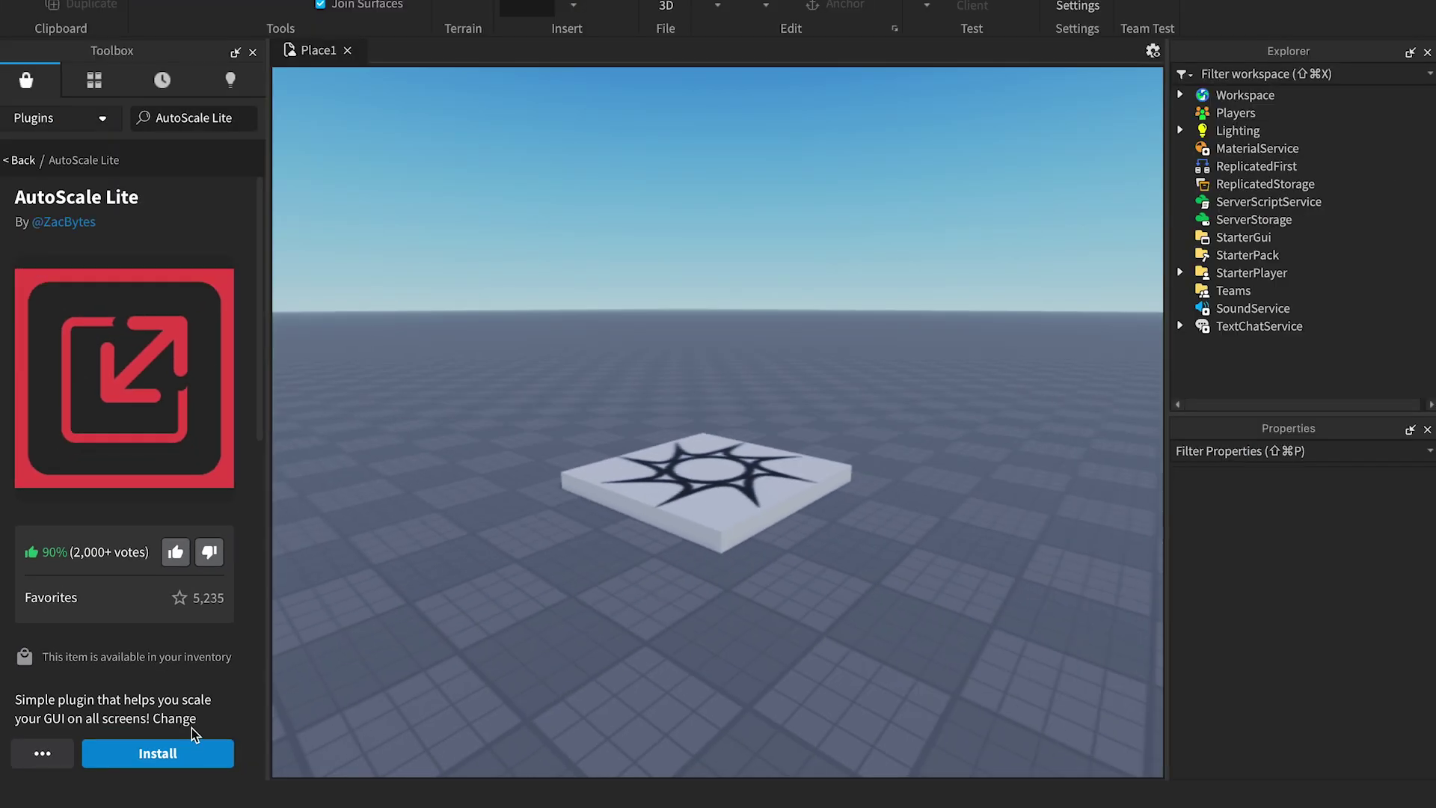
Step: Install AutoScale Lite, close the Toolbox, and show the Plugins ribbon tools
{"action": "left_click", "coordinate": [198, 759]}
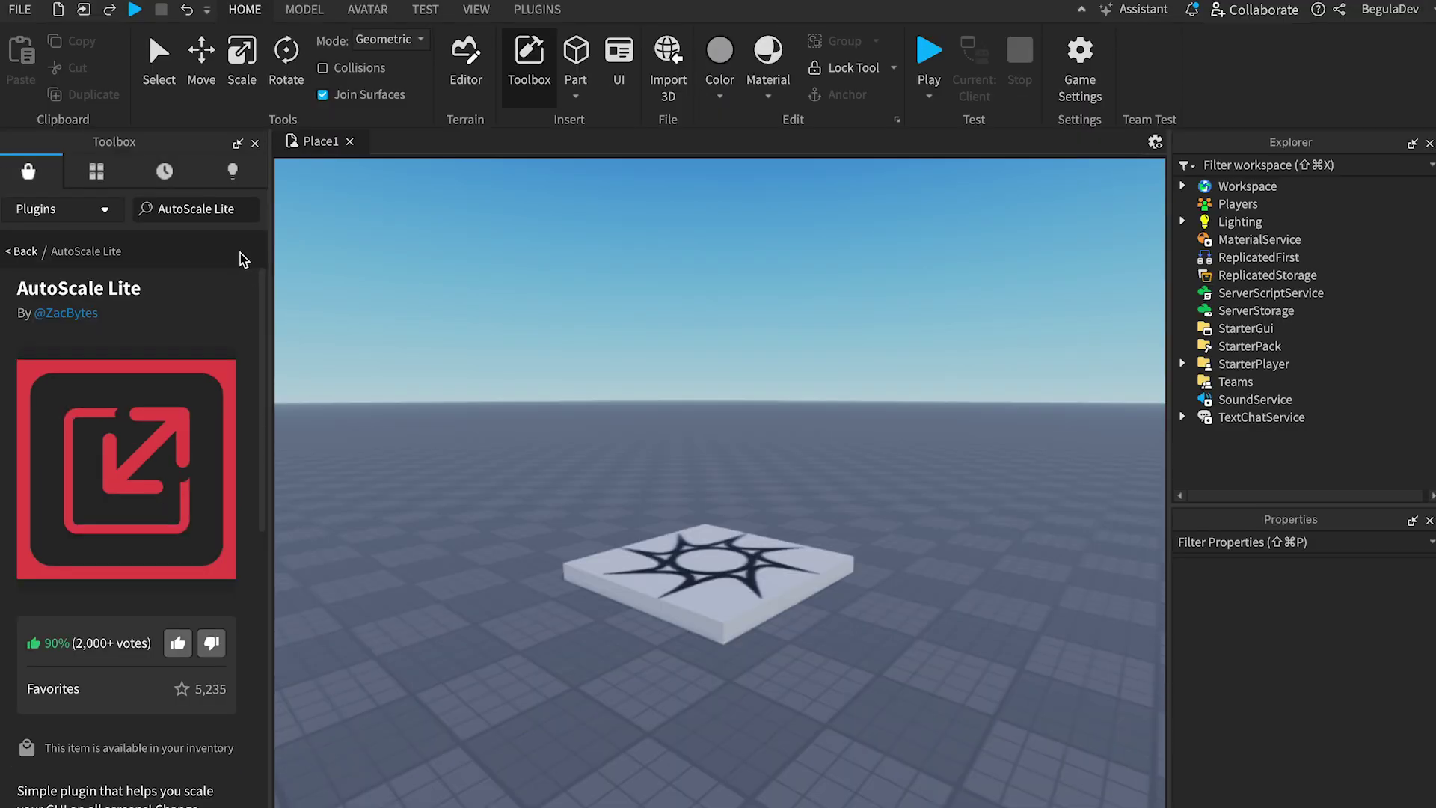
{"action": "left_click", "coordinate": [254, 143]}
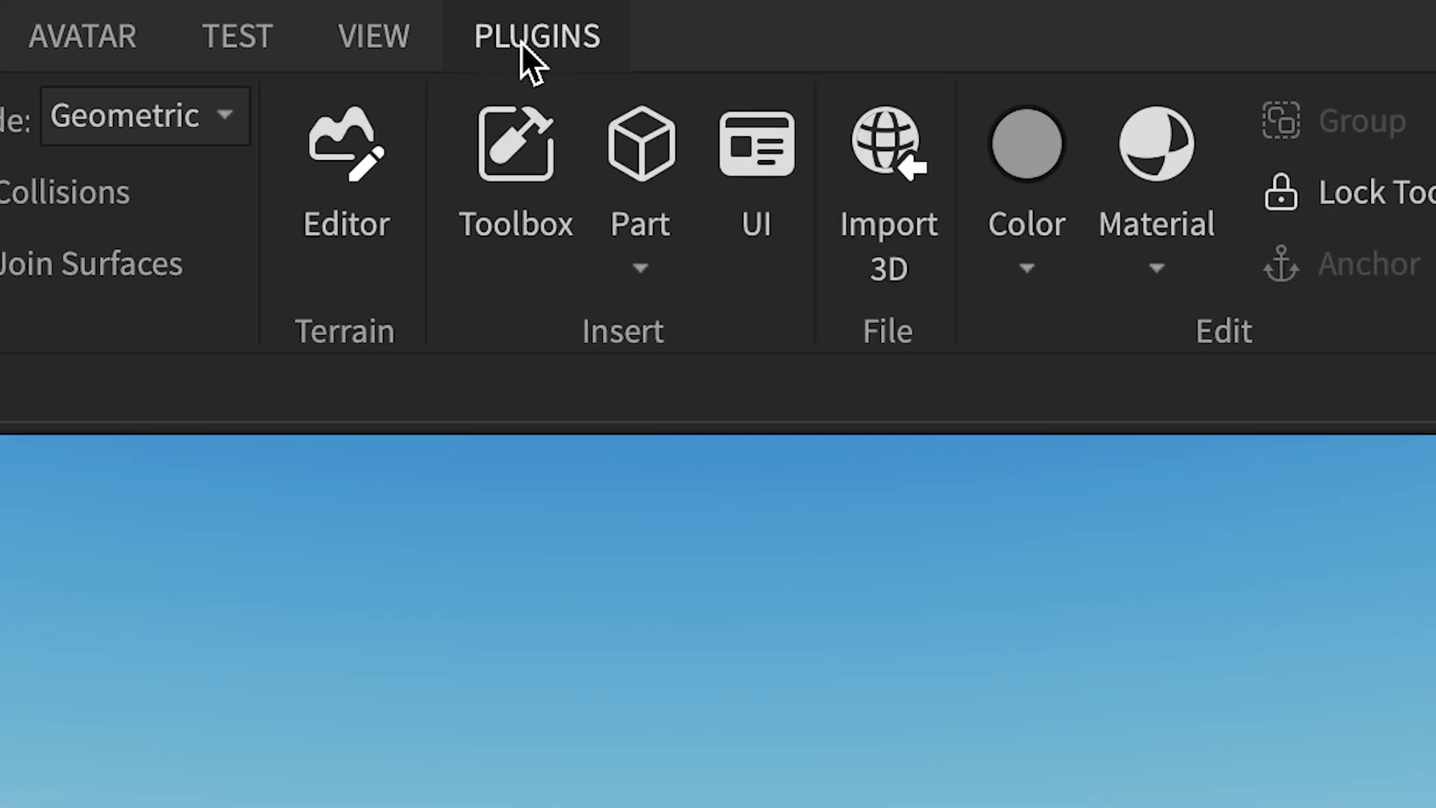
{"action": "left_click", "coordinate": [523, 45]}
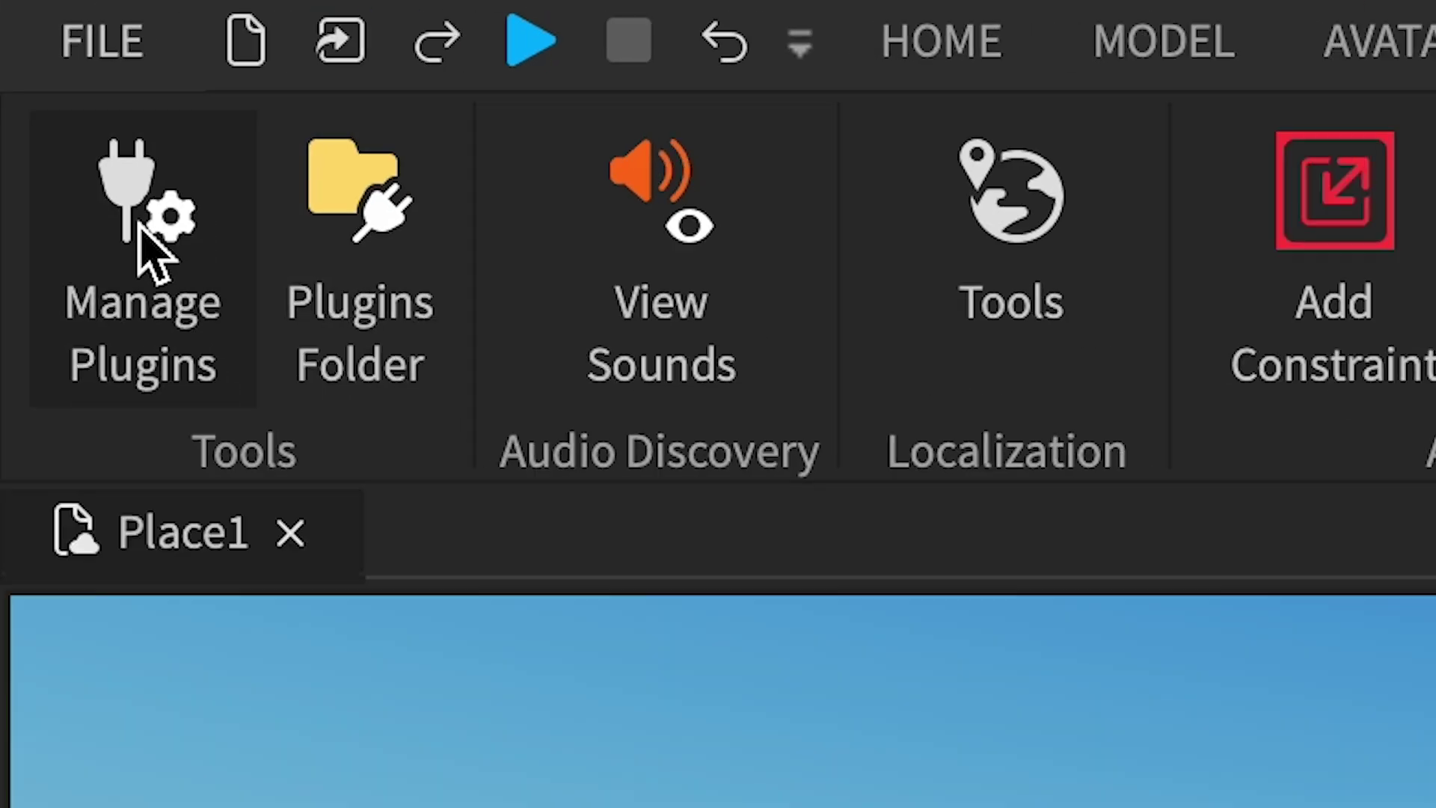
{"action": "left_click", "coordinate": [141, 231]}
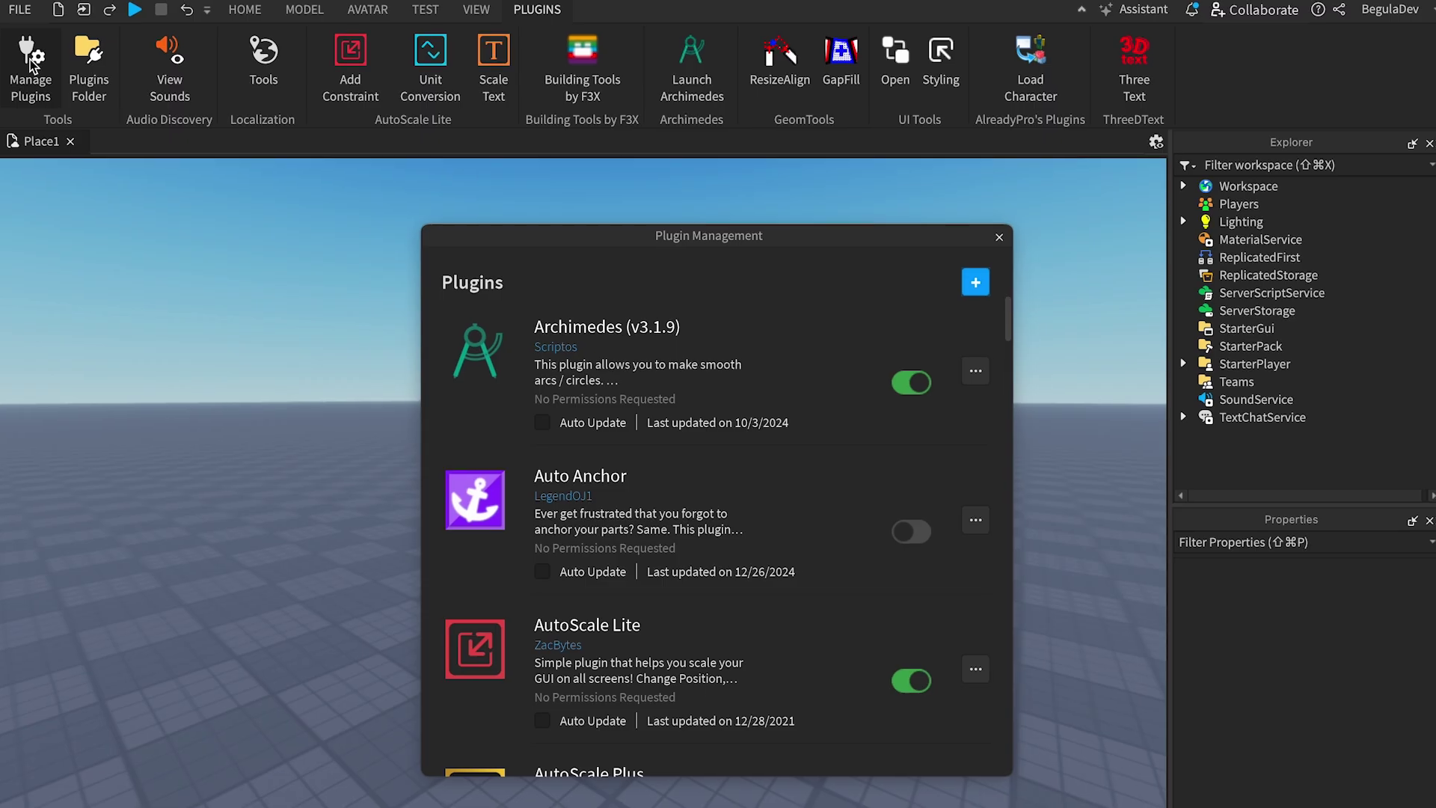
{"action": "scroll", "coordinate": [744, 445], "scroll_direction": "down", "scroll_amount": 2}
{"action": "scroll", "coordinate": [615, 404], "scroll_direction": "up", "scroll_amount": 2}
{"action": "scroll", "coordinate": [647, 499], "scroll_direction": "down", "scroll_amount": 2}
{"action": "scroll", "coordinate": [647, 499], "scroll_direction": "up", "scroll_amount": 2}
{"action": "scroll", "coordinate": [702, 587], "scroll_direction": "down", "scroll_amount": 3}
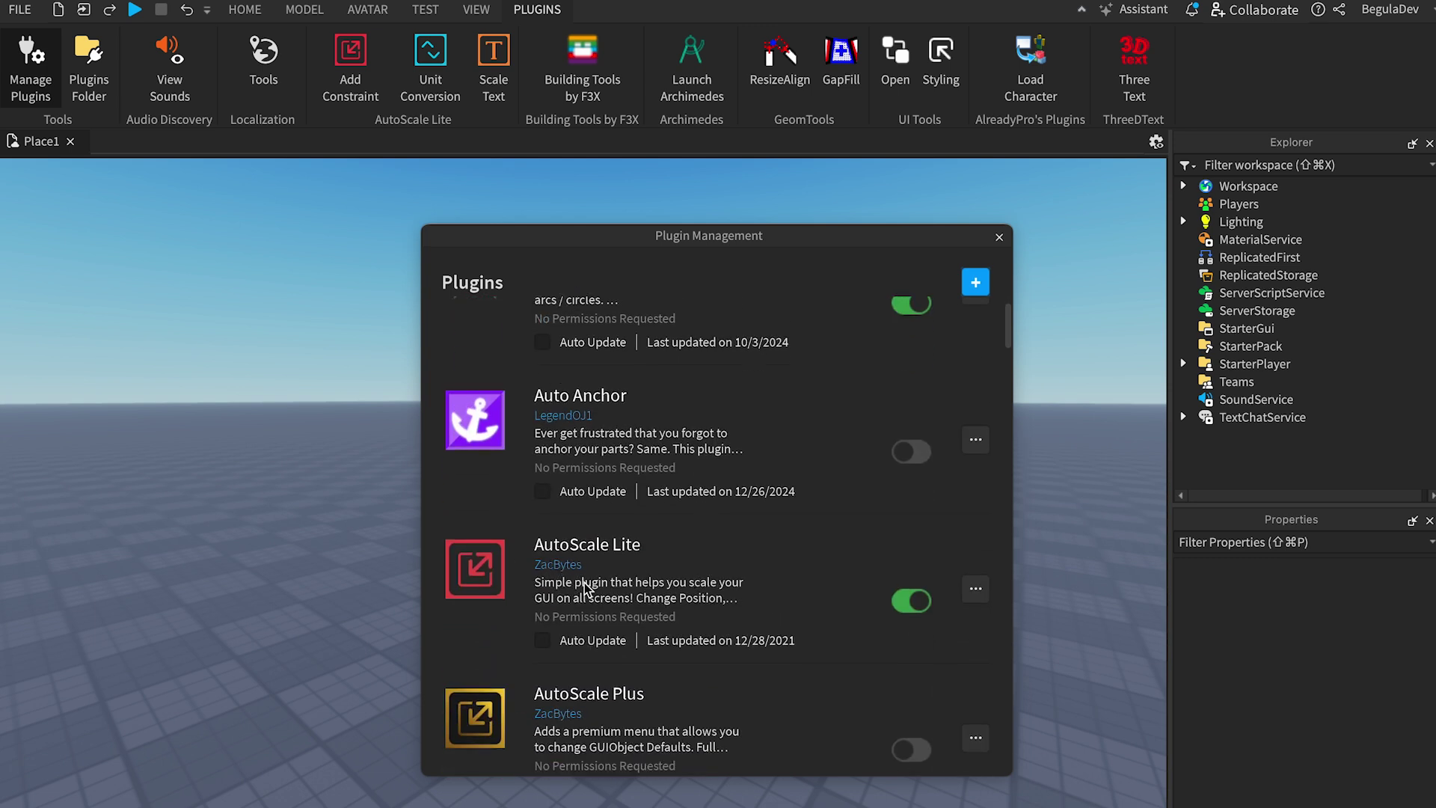
{"action": "scroll", "coordinate": [585, 589], "scroll_direction": "down", "scroll_amount": 2}
{"action": "left_click", "coordinate": [922, 571]}
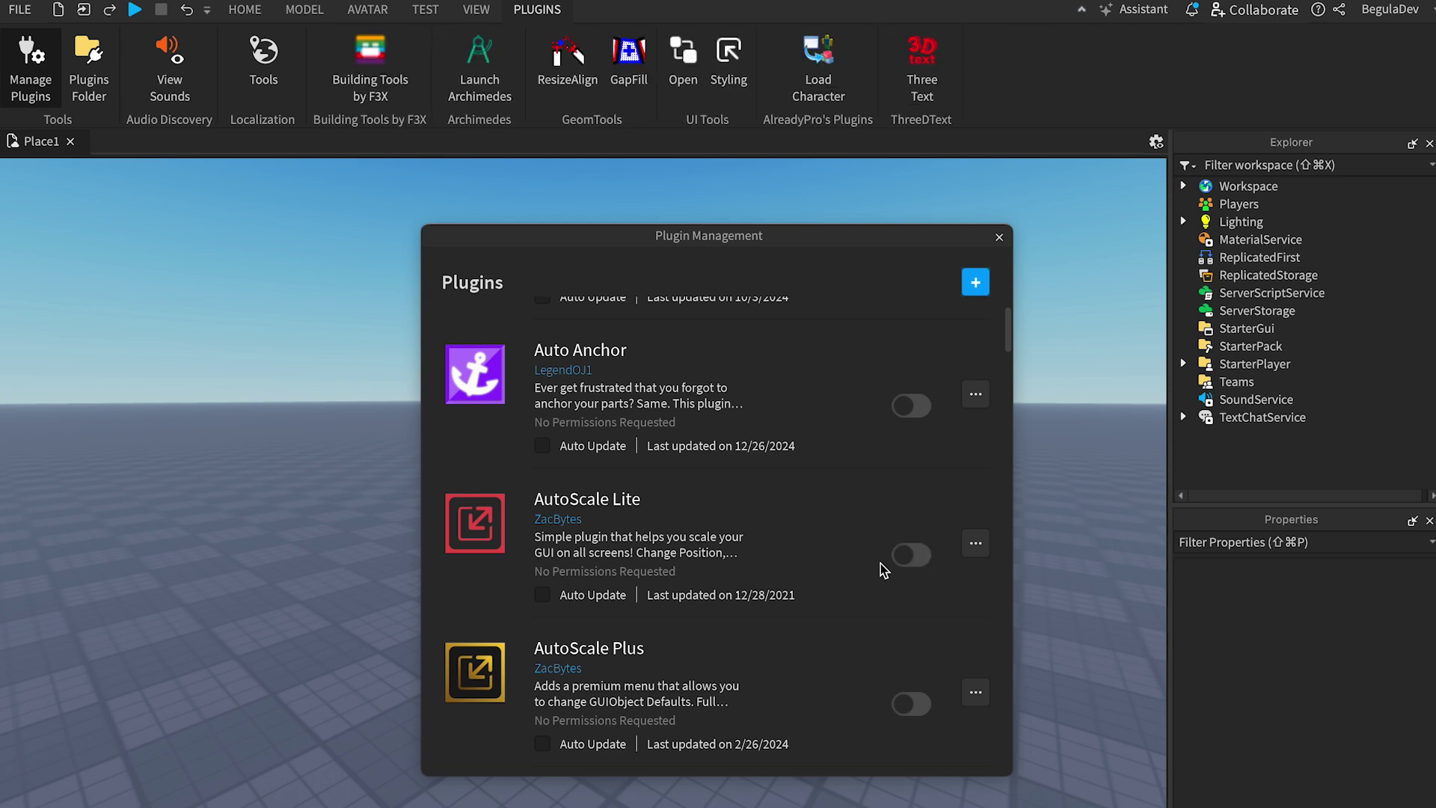
{"action": "left_click", "coordinate": [913, 568]}
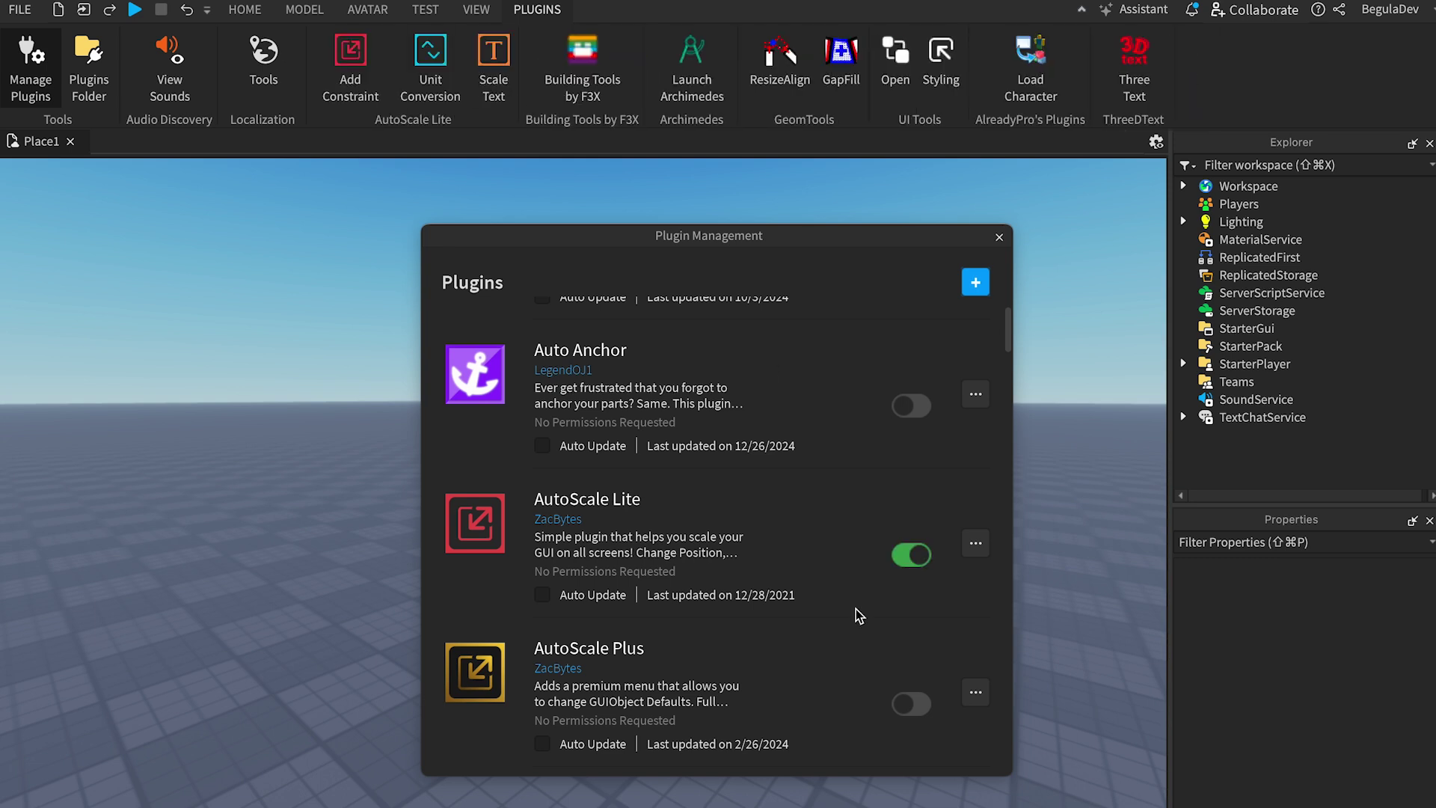
{"action": "left_click", "coordinate": [999, 237]}
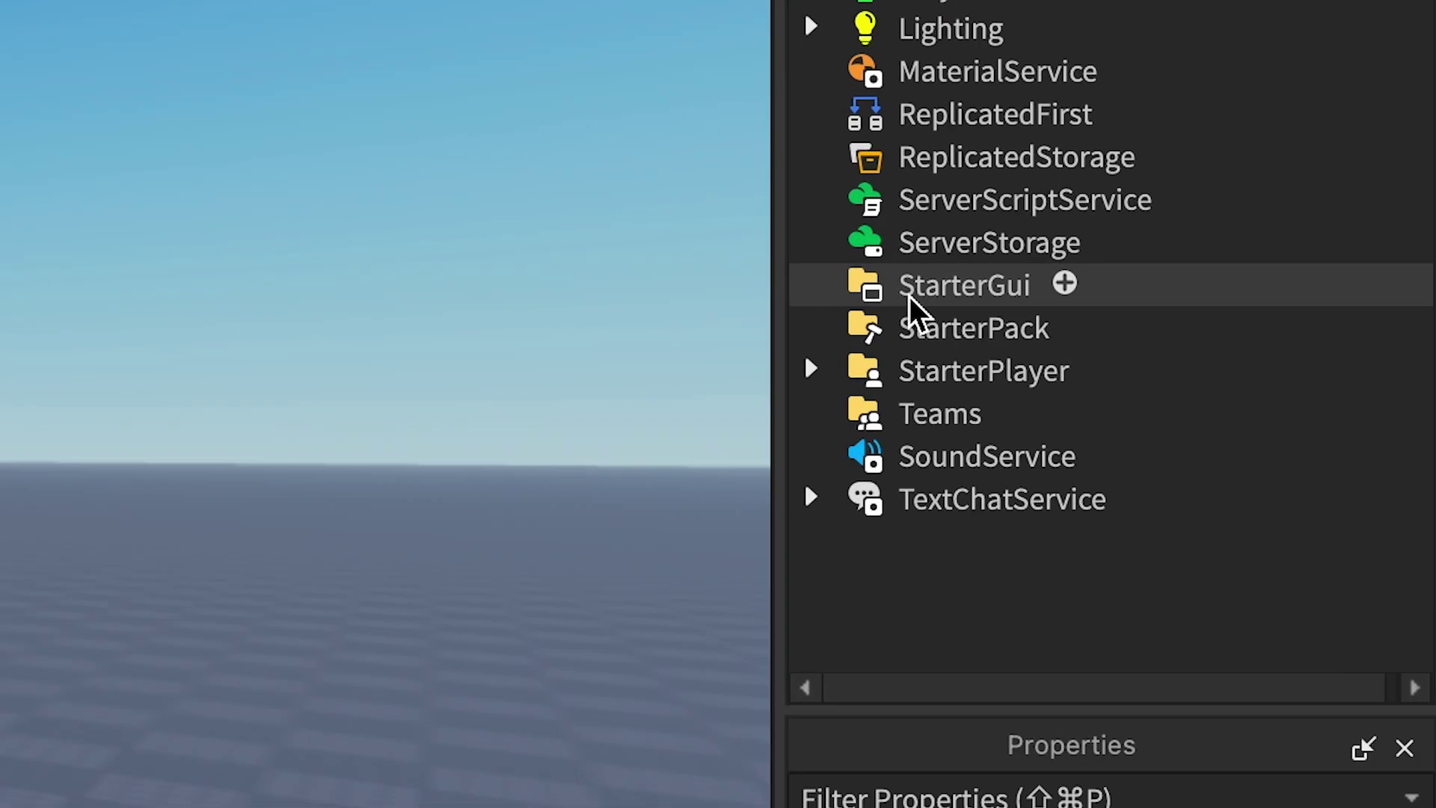
Step: Insert a ScreenGui under StarterGui
{"action": "left_click", "coordinate": [1233, 330]}
{"action": "left_click", "coordinate": [975, 265]}
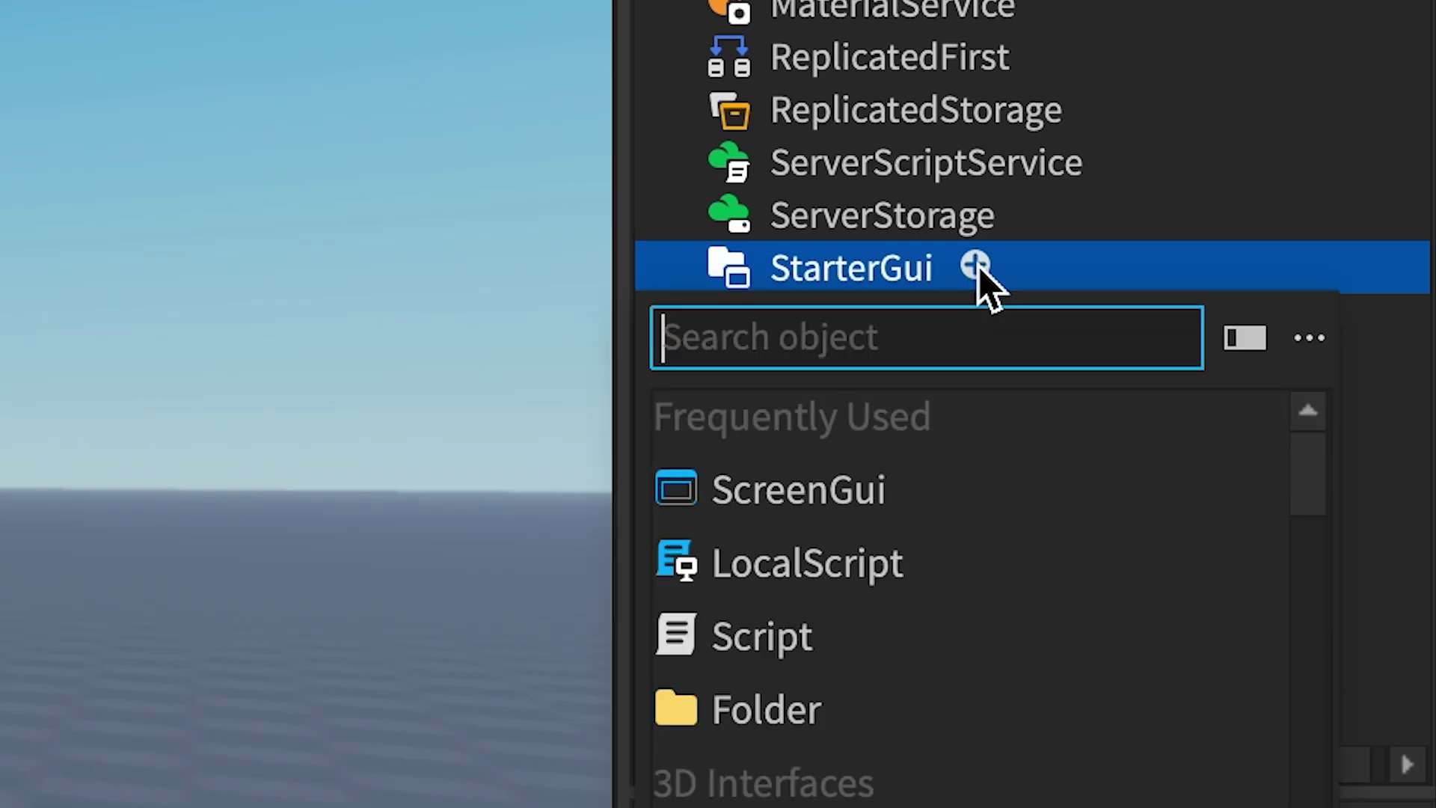
{"action": "type", "text": "scr"}
{"action": "left_click", "coordinate": [805, 414]}
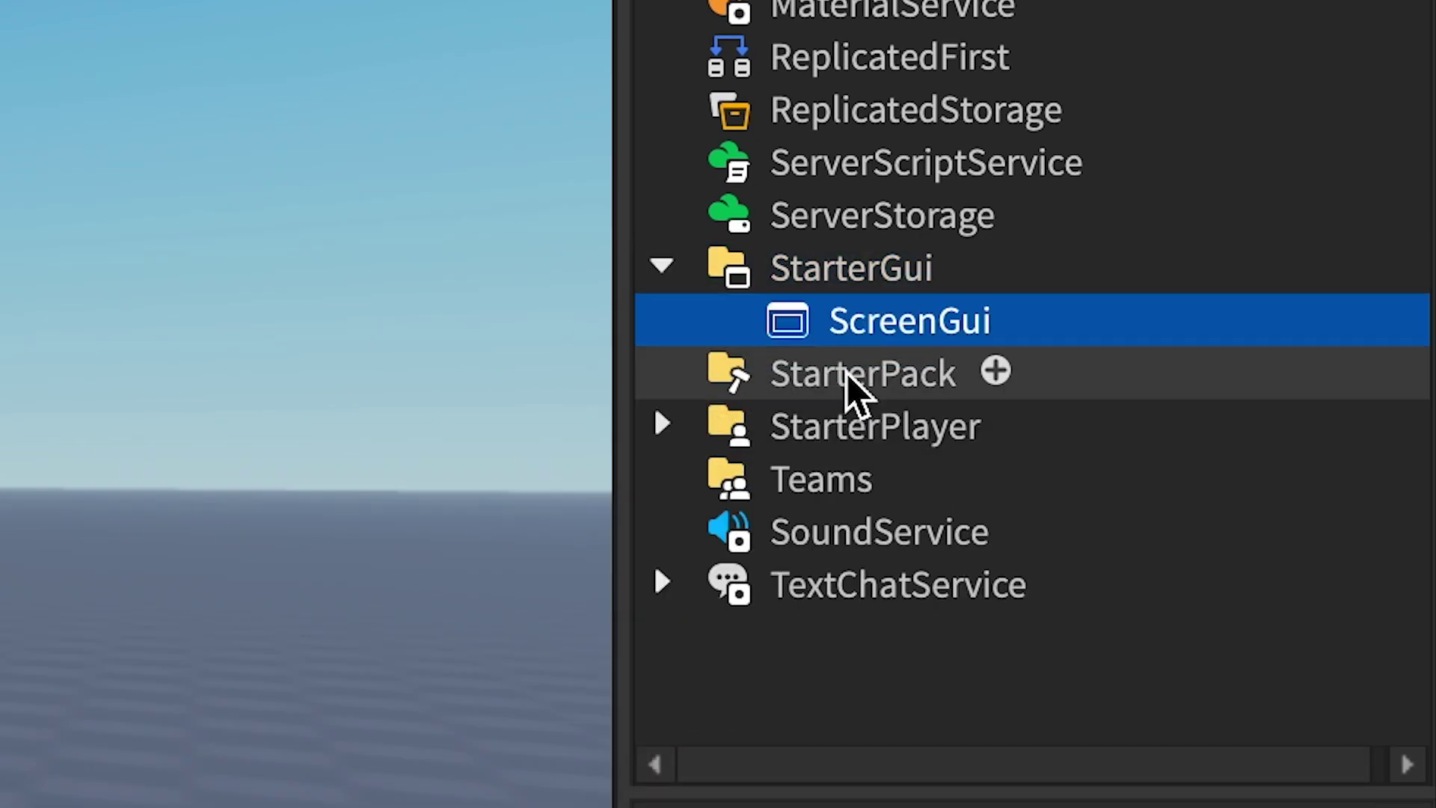
Step: Add a TextButton to the ScreenGui, sized 113 x 108 near the viewport's left edge
{"action": "left_click", "coordinate": [1033, 321]}
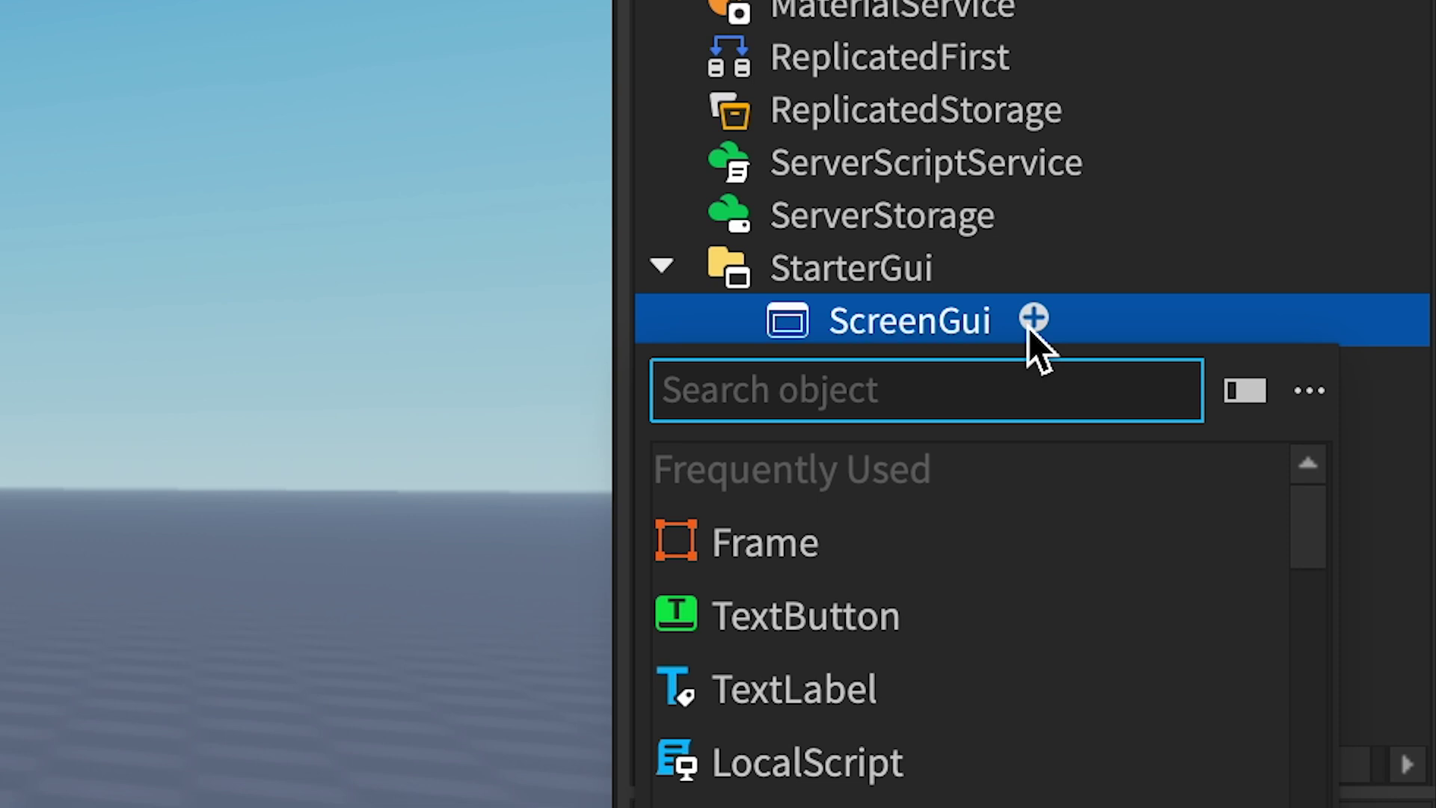
{"action": "left_click", "coordinate": [769, 632]}
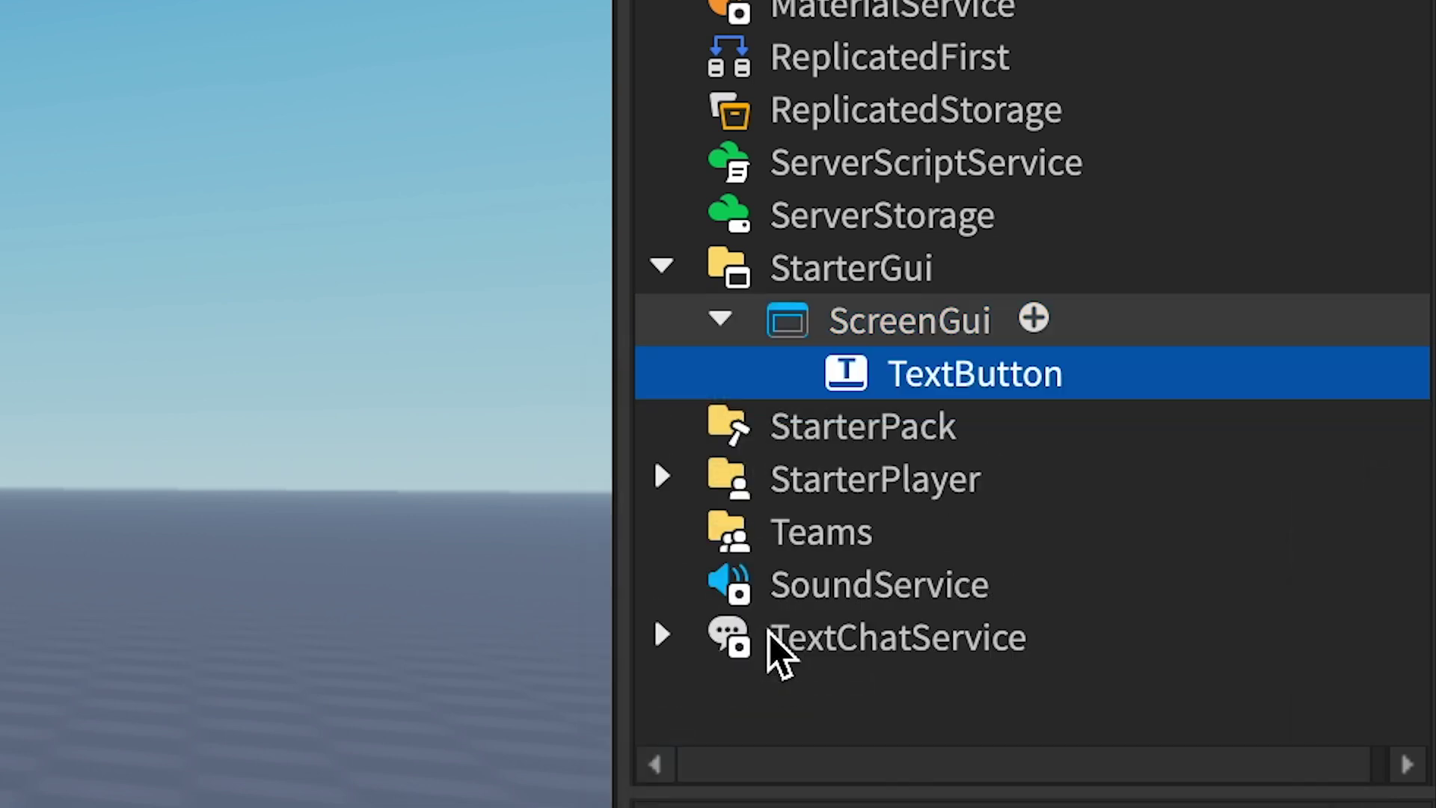
{"action": "left_click_drag", "start_coordinate": [183, 202], "coordinate": [329, 417]}
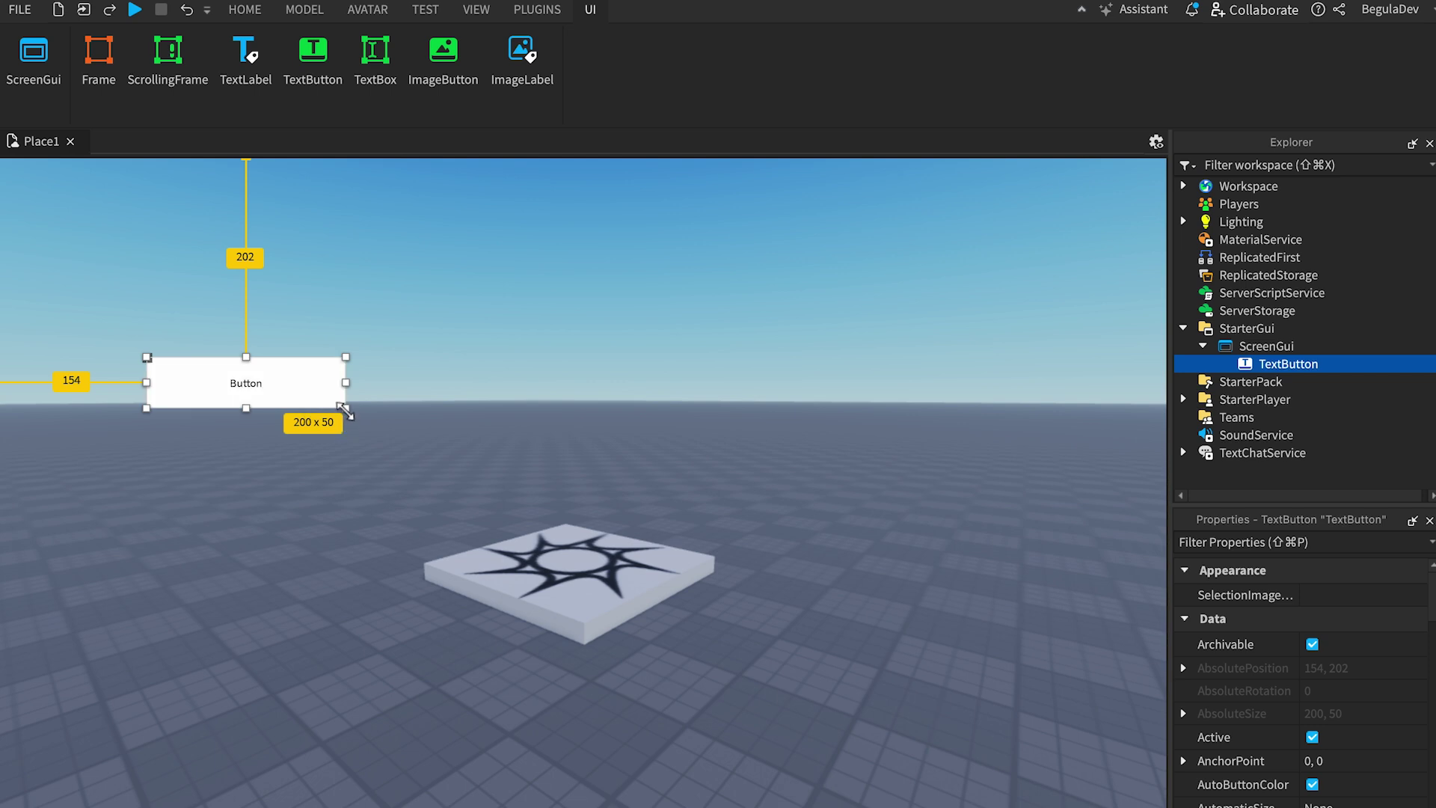
{"action": "left_click_drag", "start_coordinate": [344, 410], "coordinate": [90, 526]}
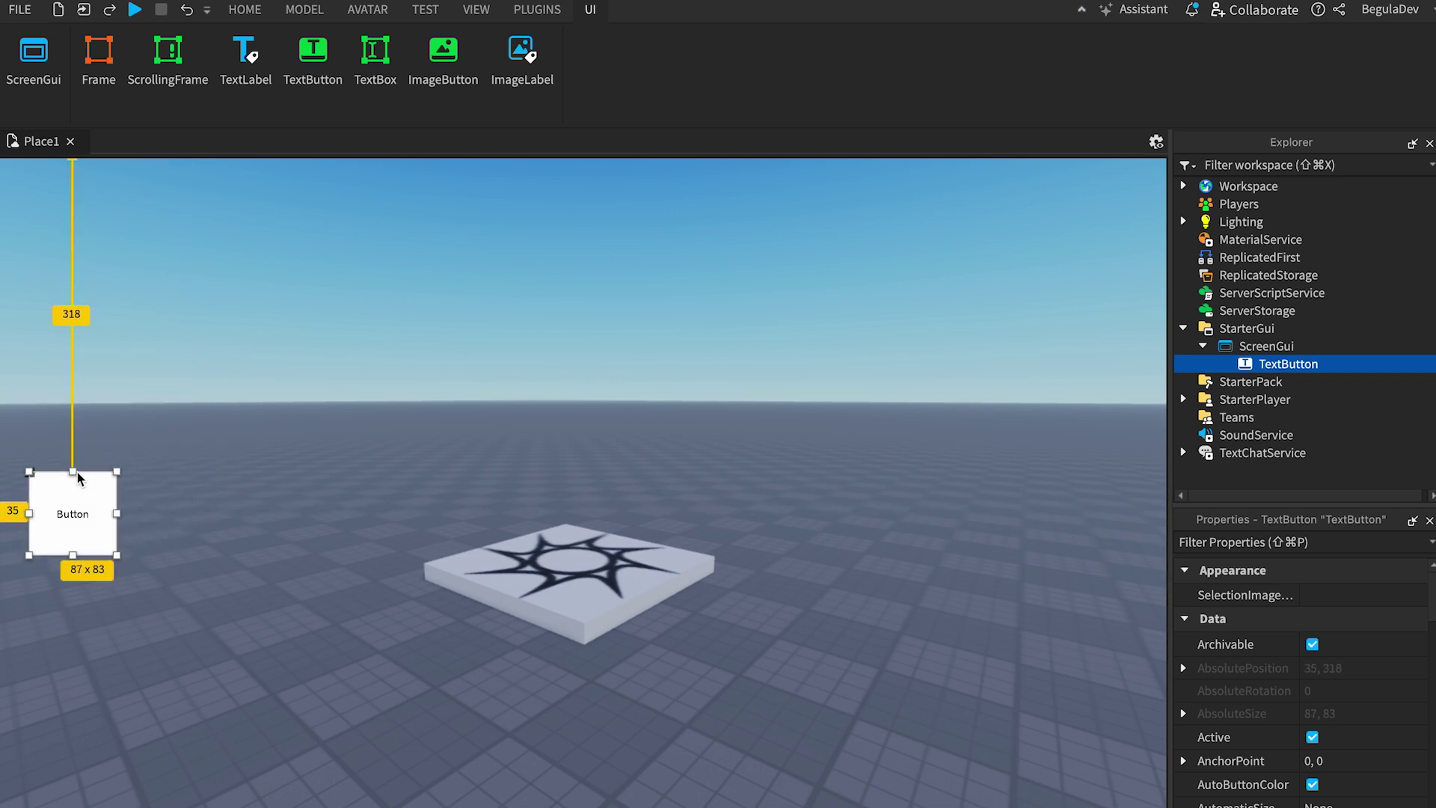
{"action": "left_click_drag", "start_coordinate": [76, 478], "coordinate": [87, 507]}
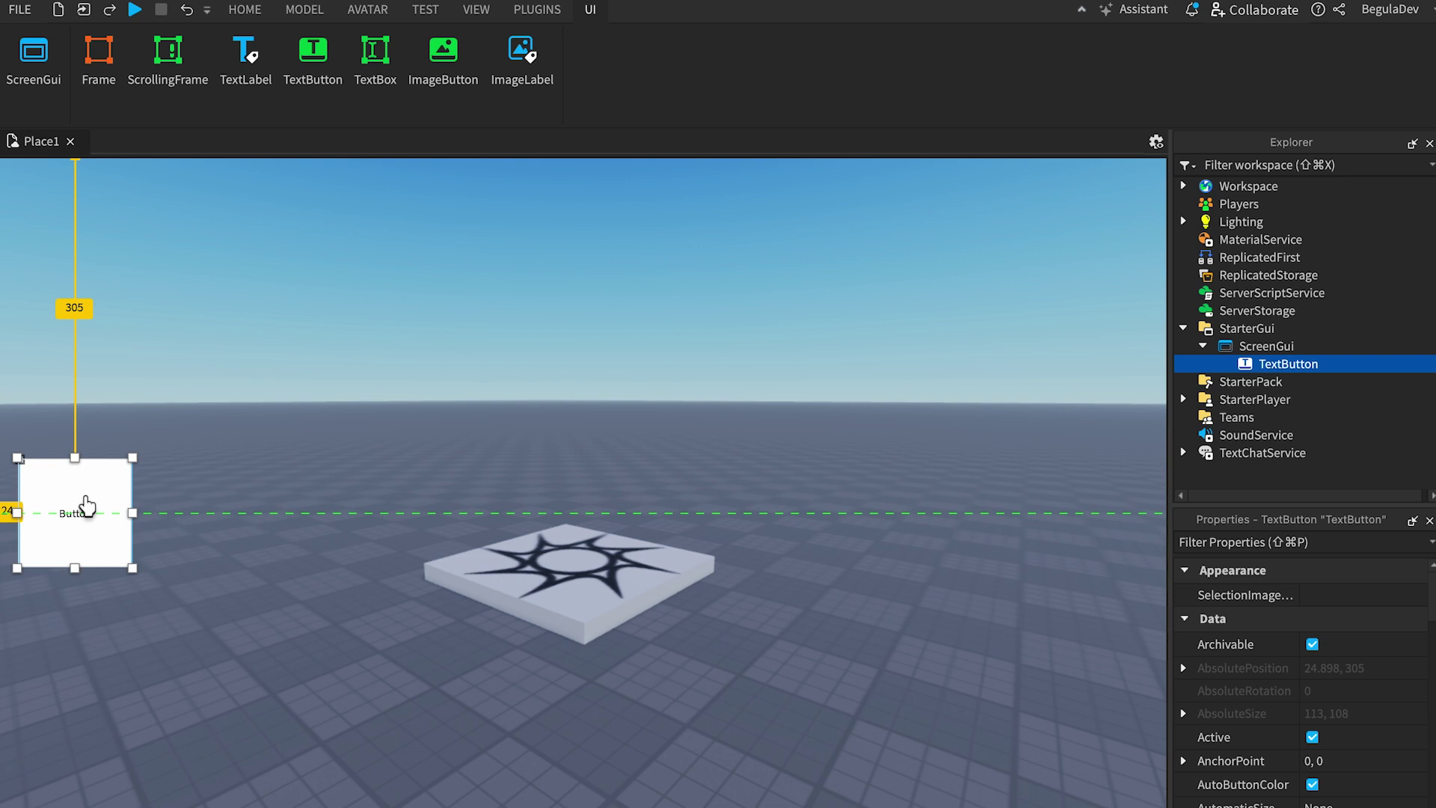
{"action": "left_click", "coordinate": [87, 506]}
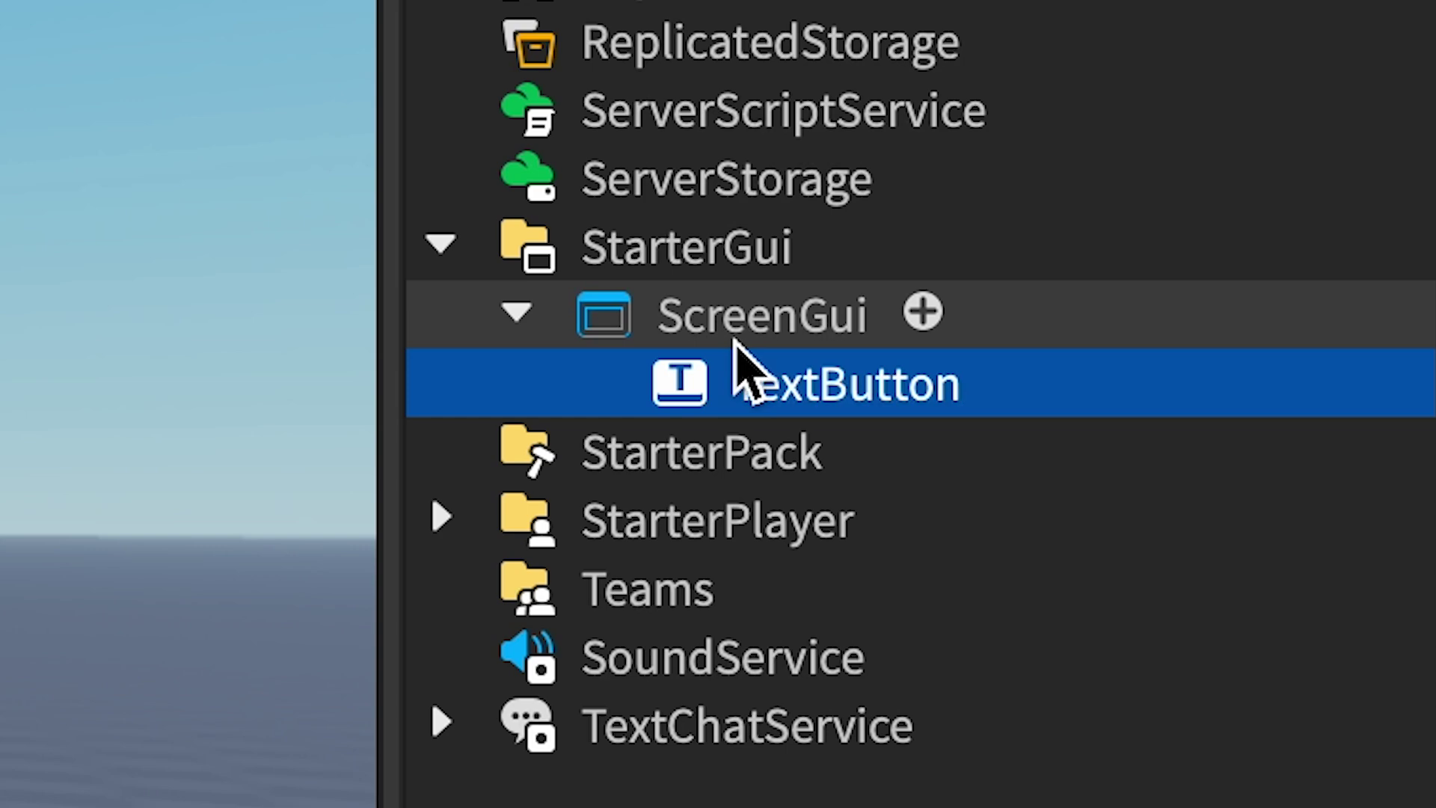
Step: Insert a Frame into the ScreenGui and resize it to 630 x 463 at position 278, 127
{"action": "left_click", "coordinate": [737, 337]}
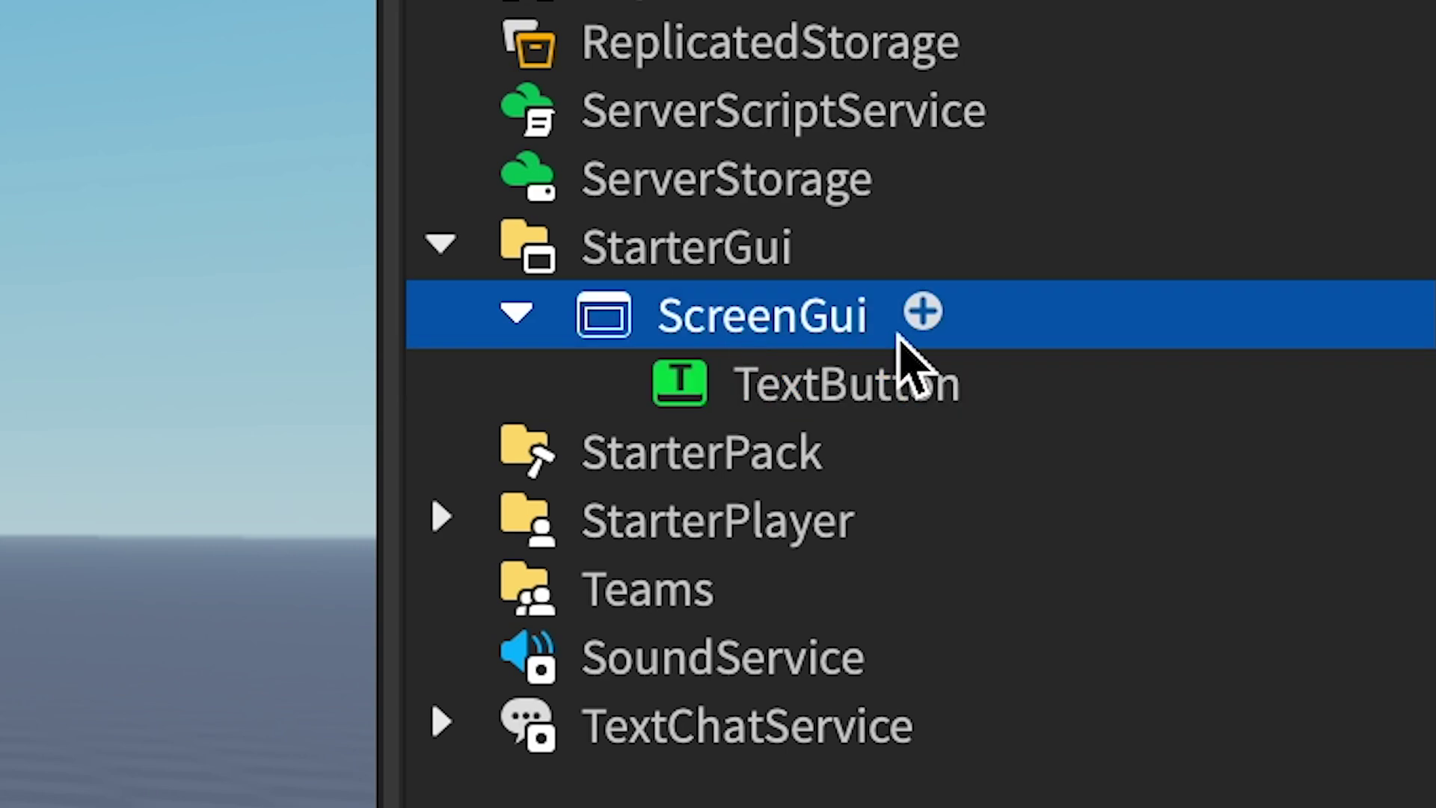
{"action": "left_click", "coordinate": [924, 318]}
{"action": "type", "text": "fra"}
{"action": "key", "text": "Return"}
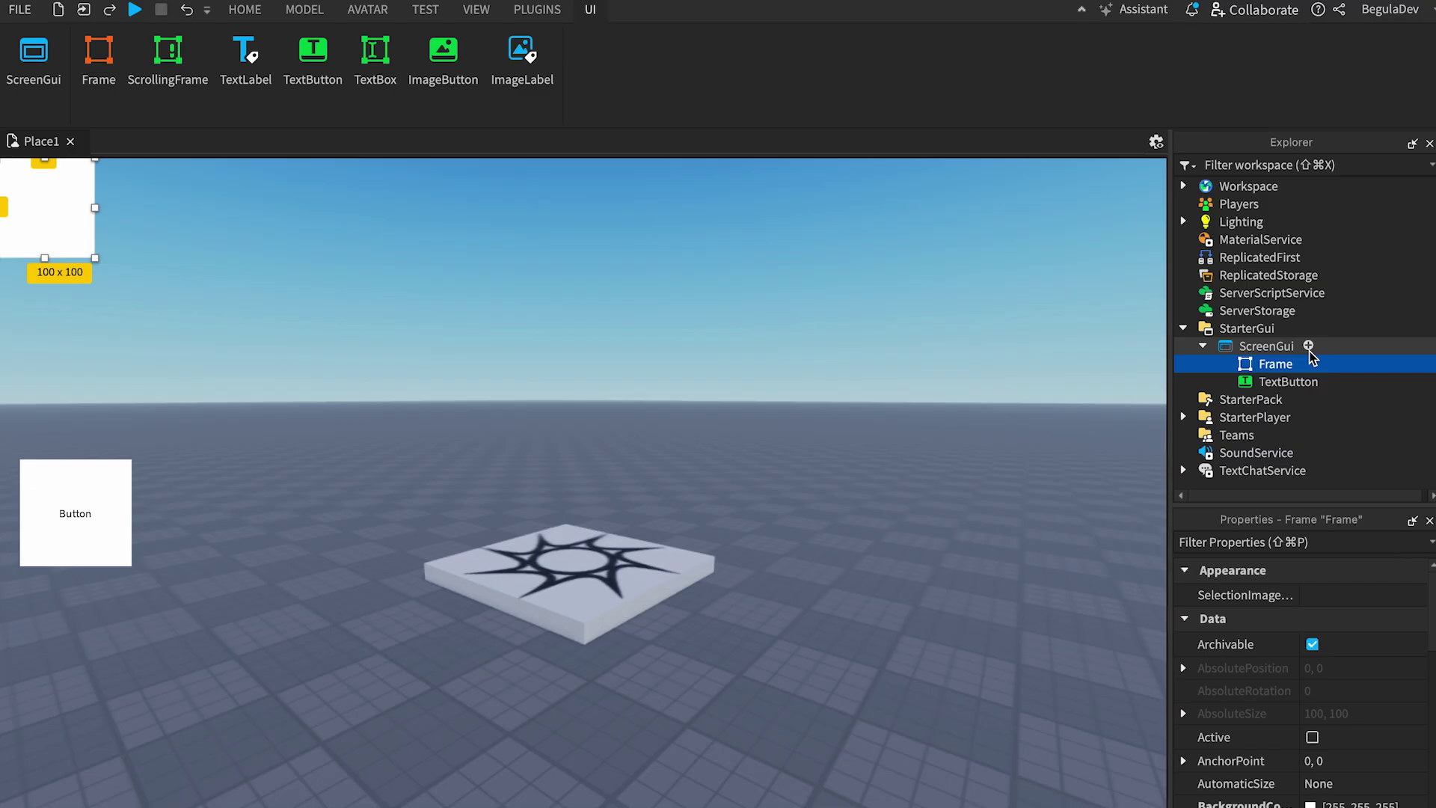
{"action": "left_click_drag", "start_coordinate": [90, 217], "coordinate": [568, 341]}
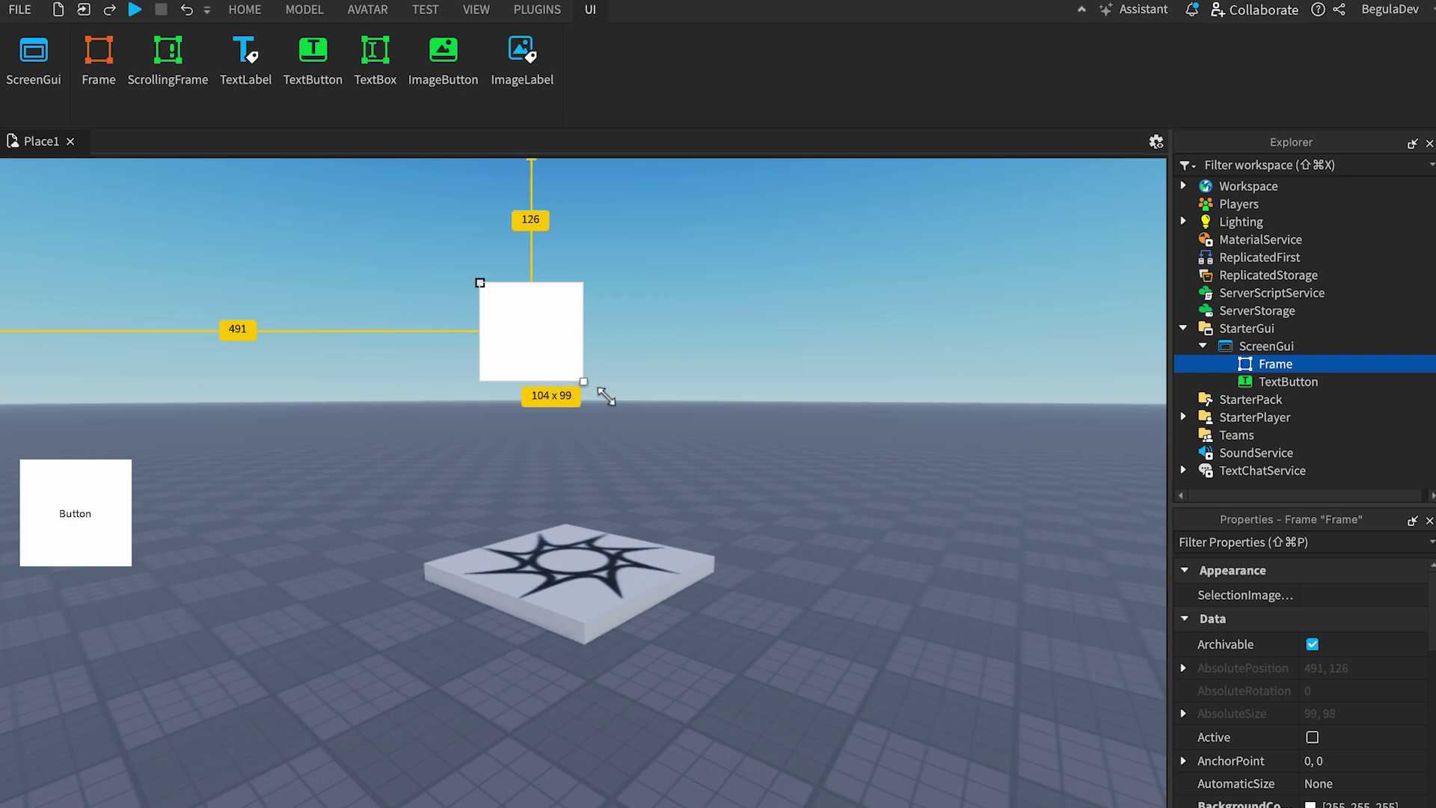
{"action": "left_click_drag", "start_coordinate": [581, 383], "coordinate": [1113, 750]}
{"action": "left_click_drag", "start_coordinate": [871, 566], "coordinate": [652, 559]}
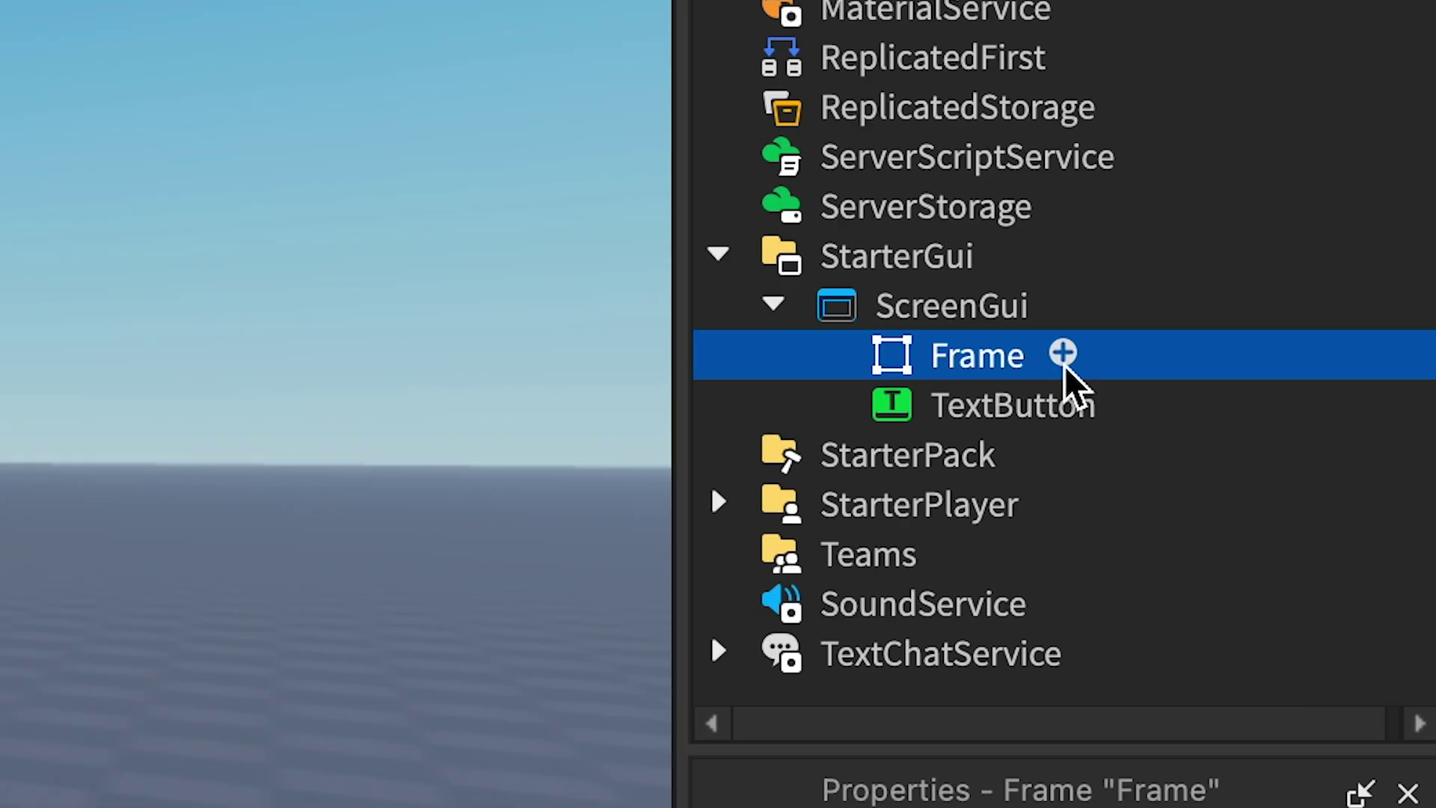
Step: Insert a TextLabel into the Frame and stretch it into a 630 x 135 header across the top
{"action": "left_click", "coordinate": [1306, 365]}
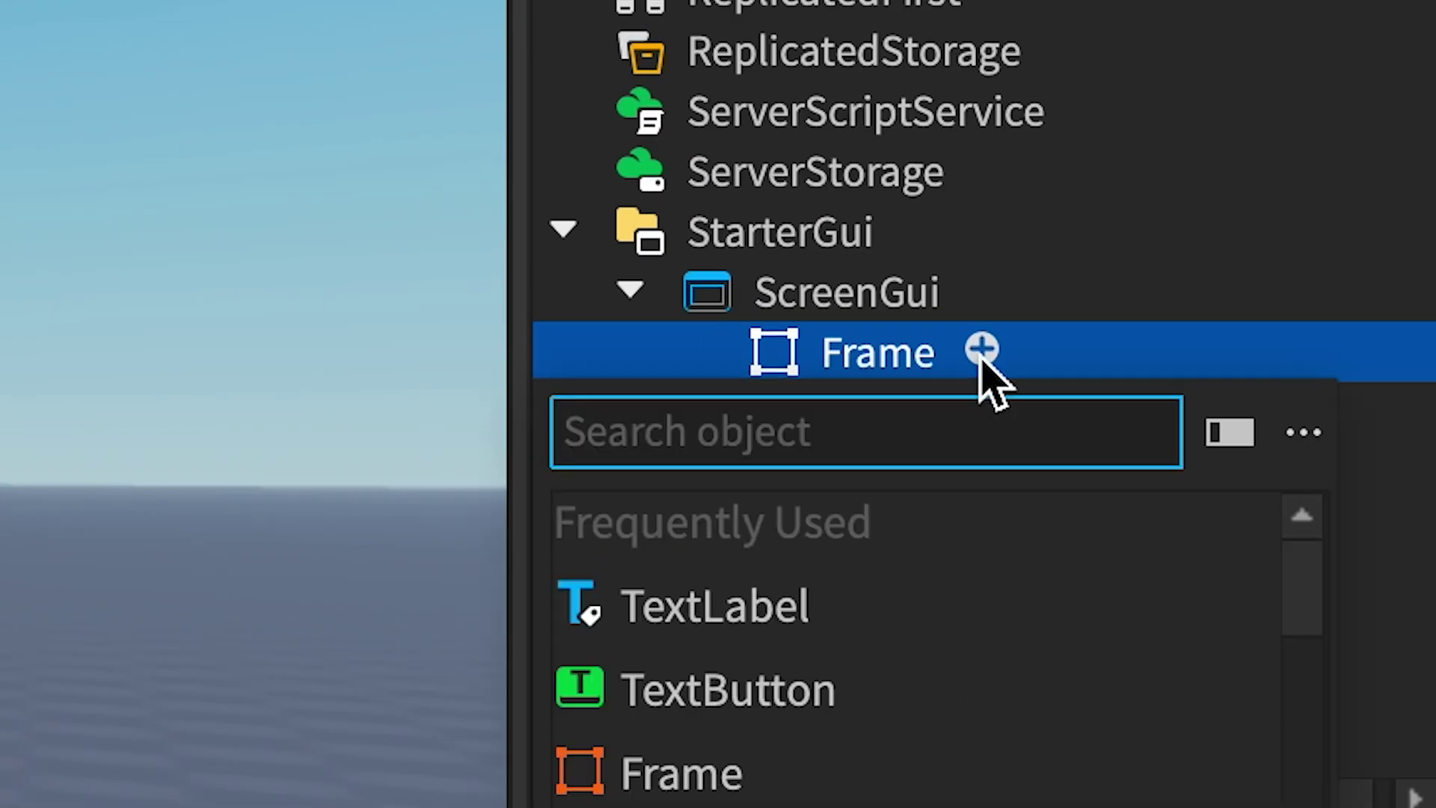
{"action": "type", "text": "tex"}
{"action": "left_click", "coordinate": [824, 599]}
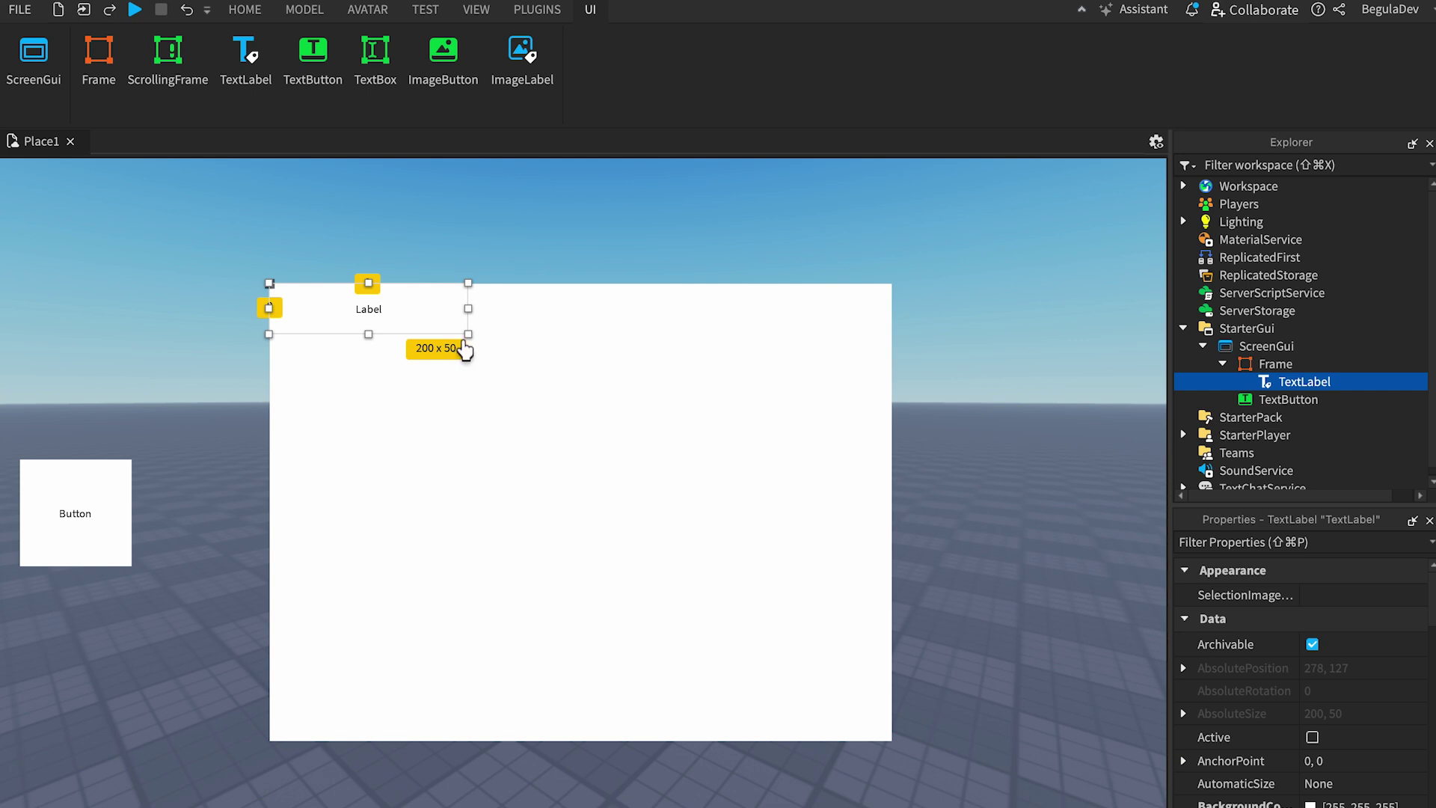
{"action": "left_click_drag", "start_coordinate": [467, 335], "coordinate": [900, 444]}
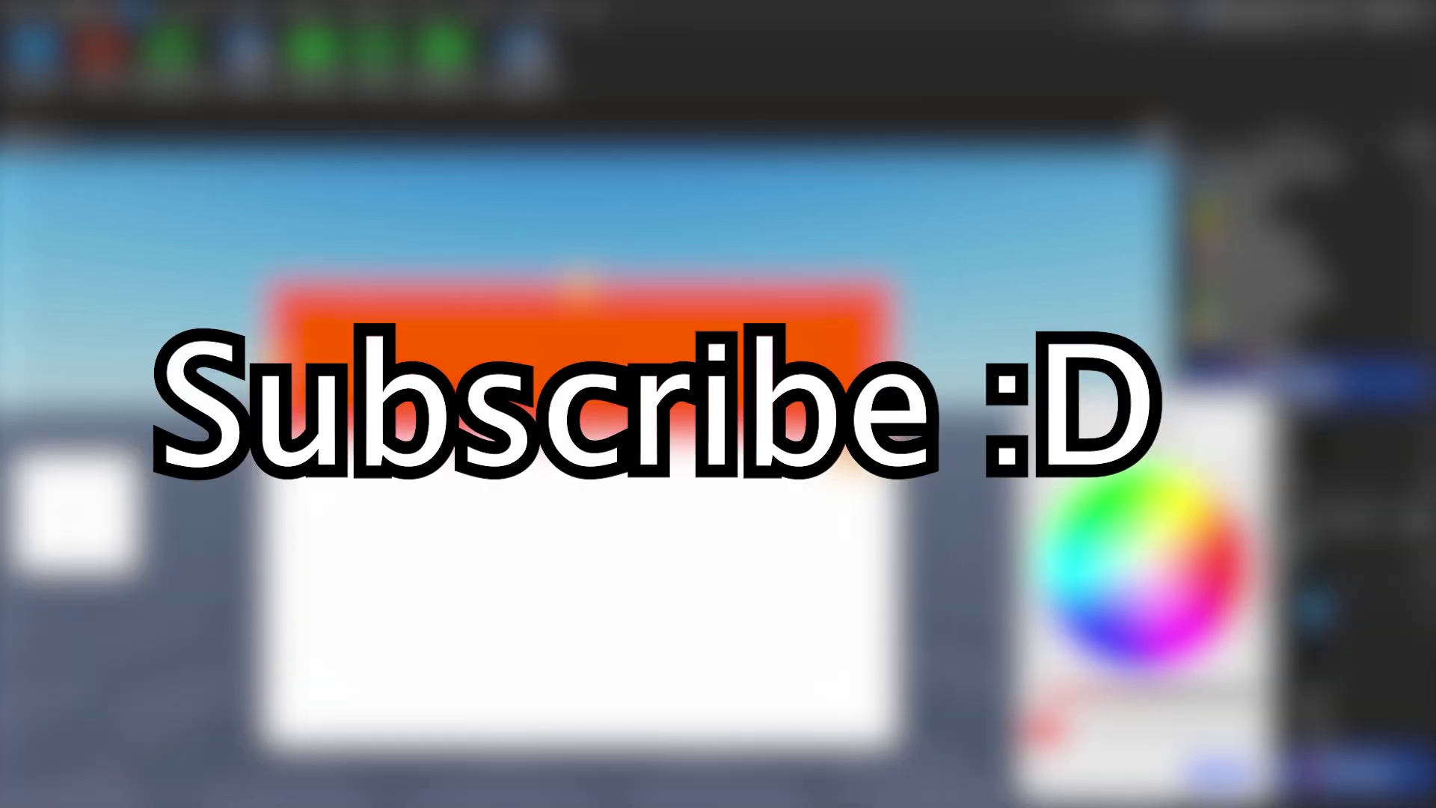
{"action": "scroll", "coordinate": [1301, 673], "scroll_direction": "down", "scroll_amount": 3}
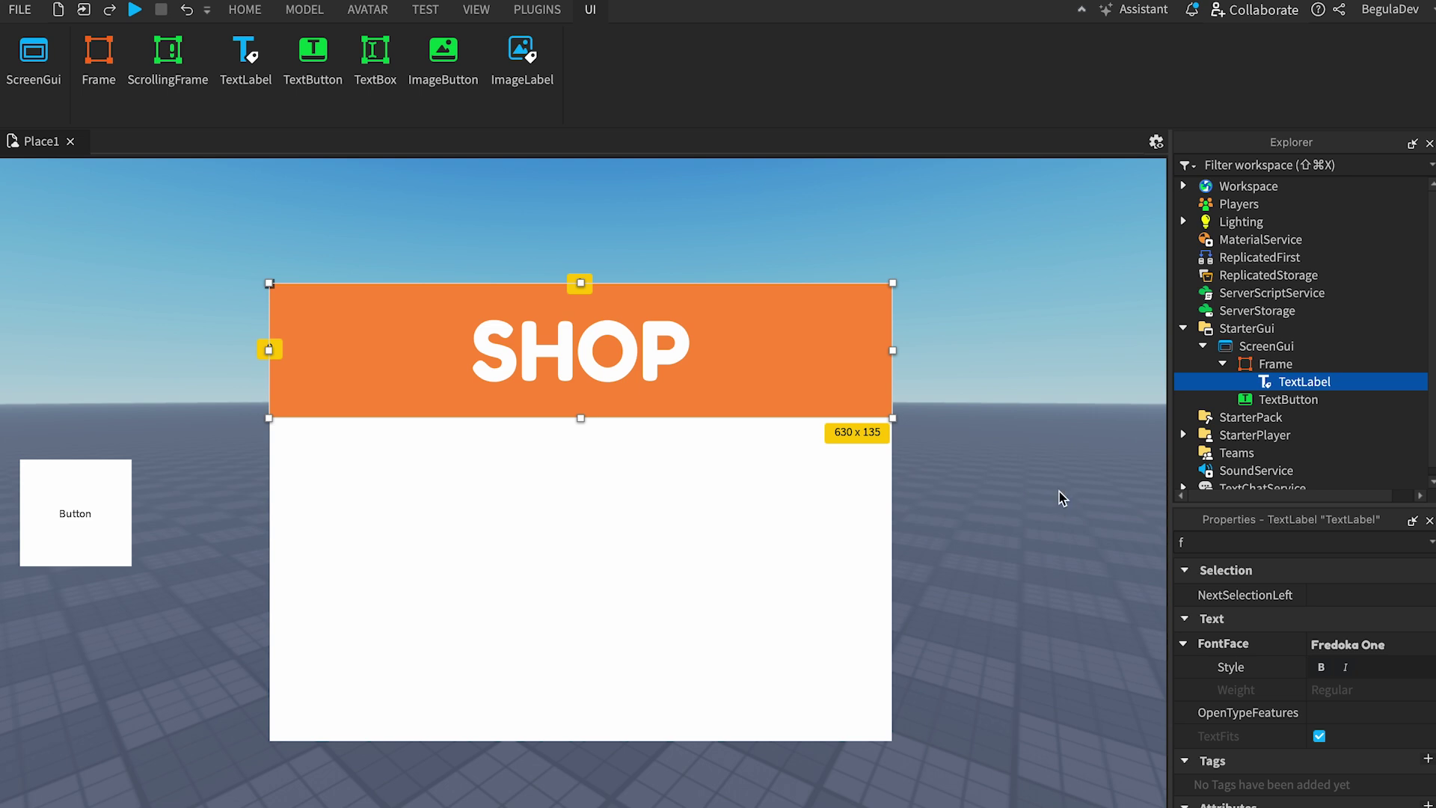
Step: Insert a TextButton into the Frame and shrink it to a 66 x 65 square at the top-right
{"action": "left_click", "coordinate": [1281, 366]}
{"action": "left_click", "coordinate": [1306, 364]}
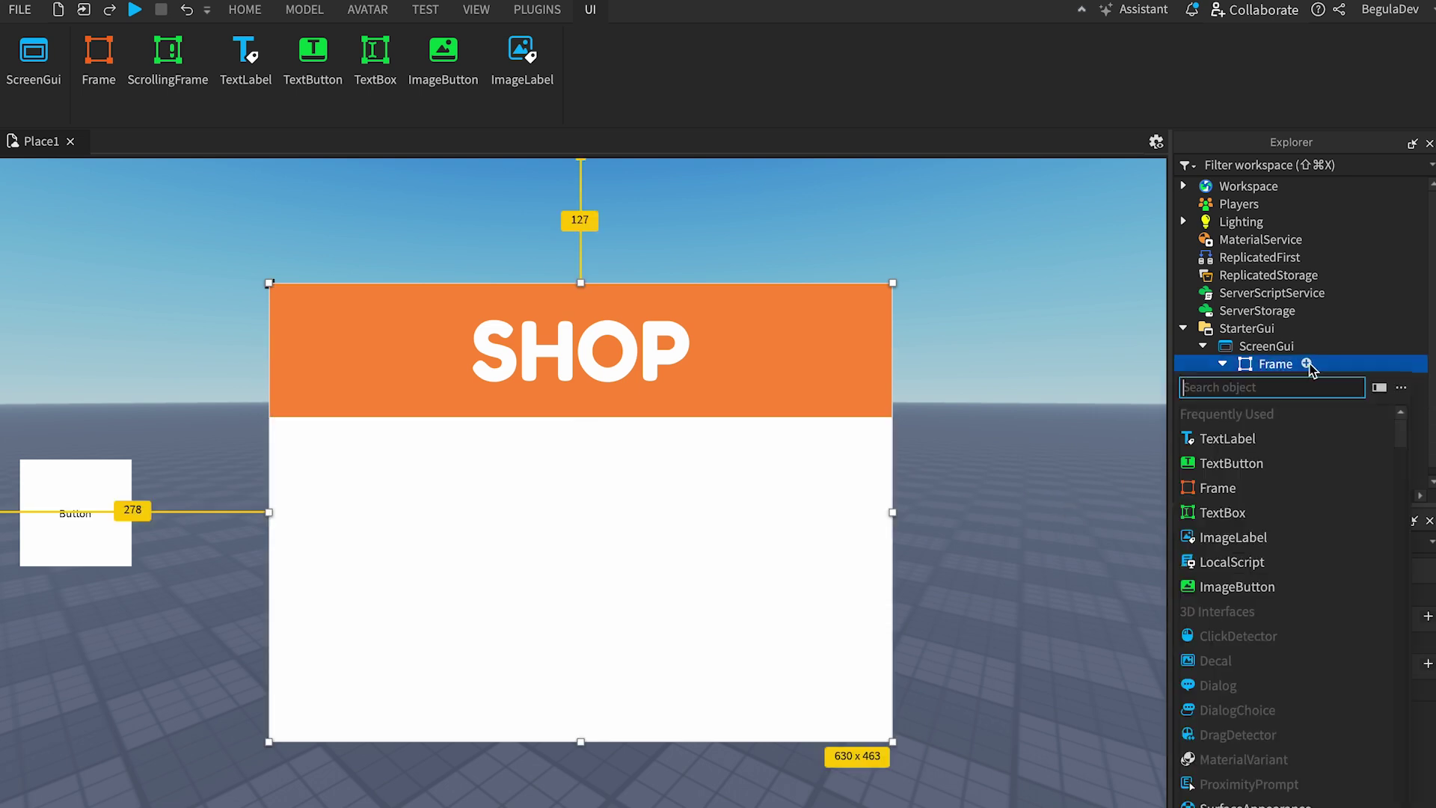
{"action": "type", "text": "tex"}
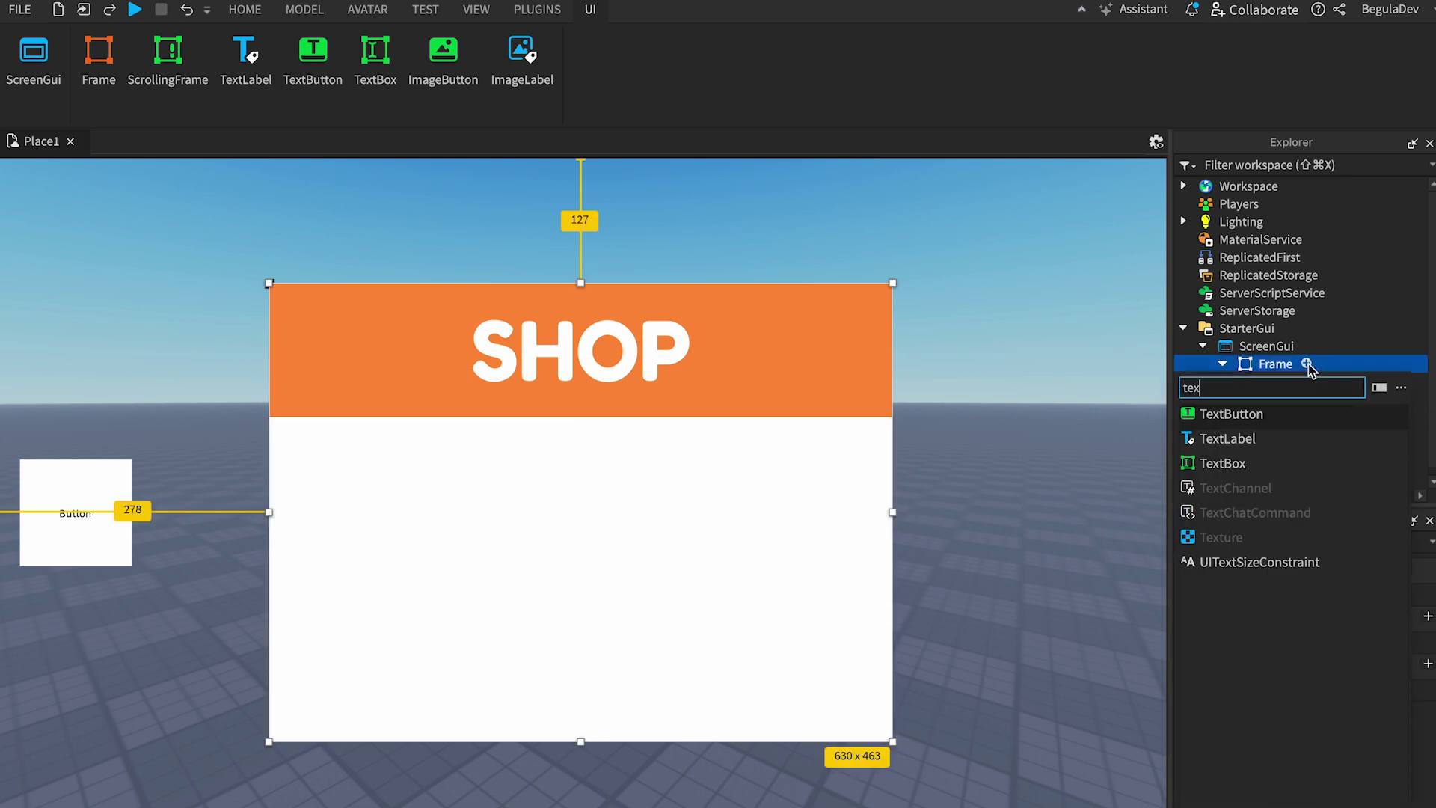
{"action": "left_click", "coordinate": [1265, 413]}
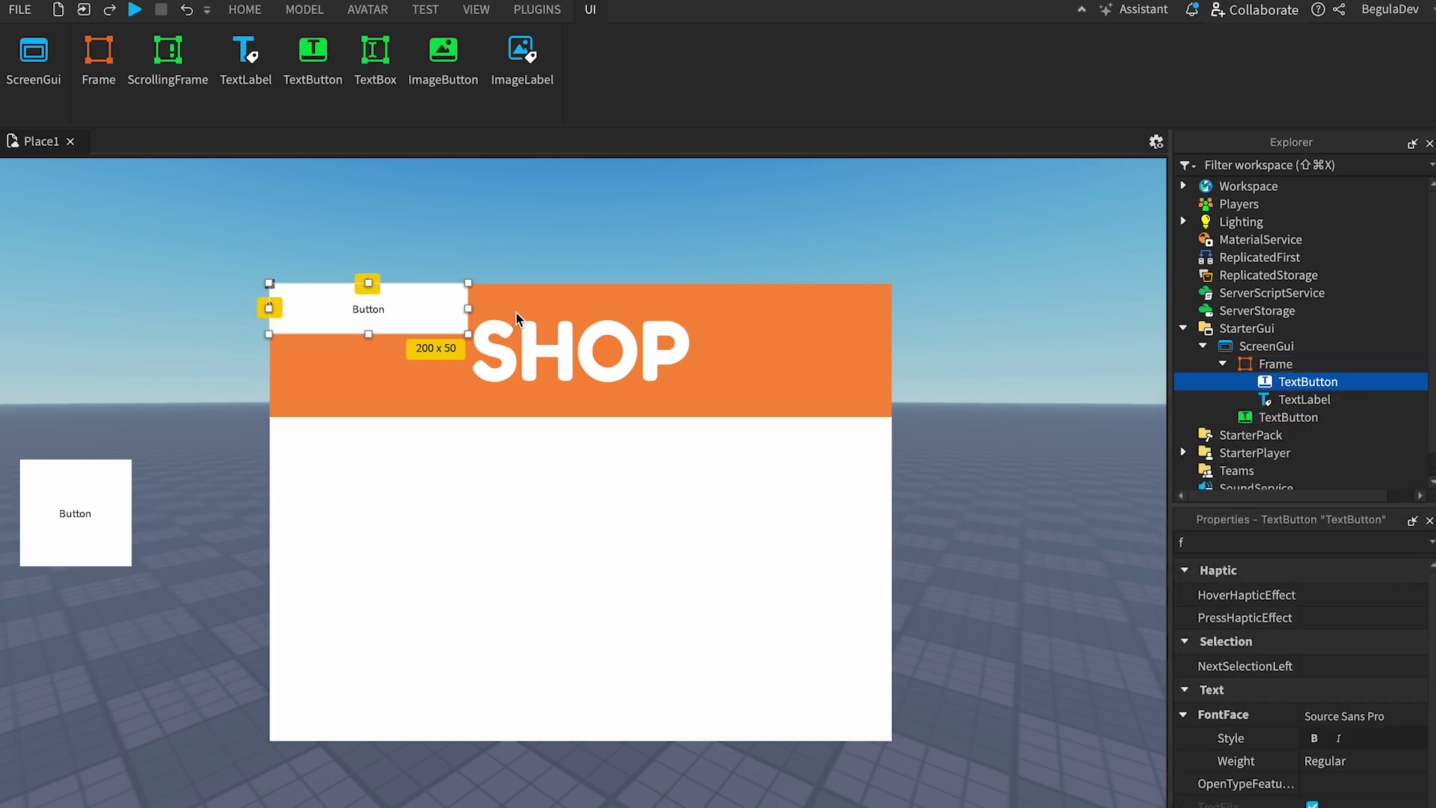
{"action": "left_click_drag", "start_coordinate": [468, 334], "coordinate": [881, 310]}
Step: Give the button Fredoka One font, text 'X', white TextColor3 and TextScaled on
{"action": "left_click", "coordinate": [1350, 716]}
{"action": "left_click", "coordinate": [1339, 482]}
{"action": "key", "text": "BackSpace"}
{"action": "type", "text": "tex"}
{"action": "double_click", "coordinate": [1379, 641]}
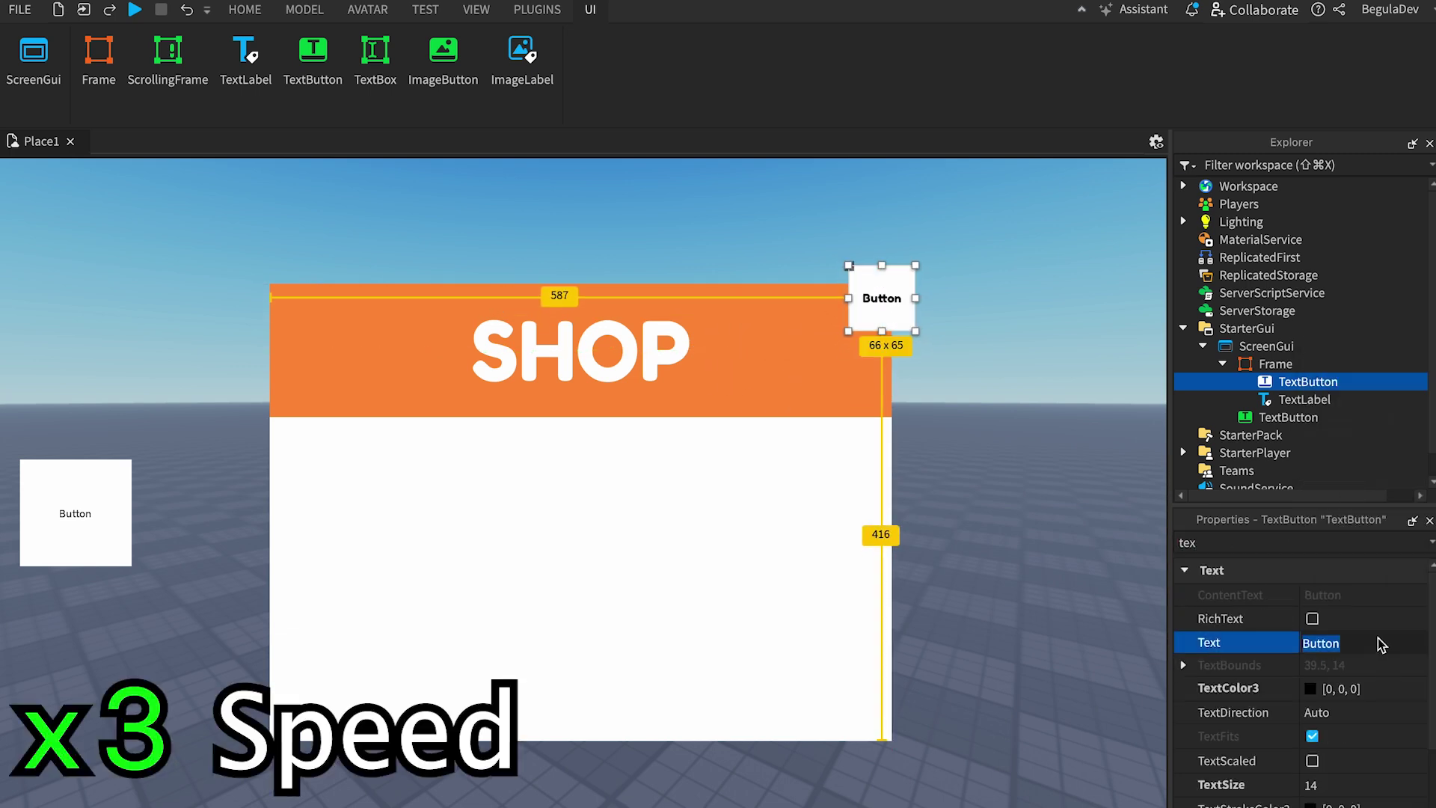
{"action": "type", "text": "X"}
{"action": "left_click", "coordinate": [1310, 689]}
{"action": "left_click", "coordinate": [1212, 770]}
{"action": "left_click", "coordinate": [1358, 764]}
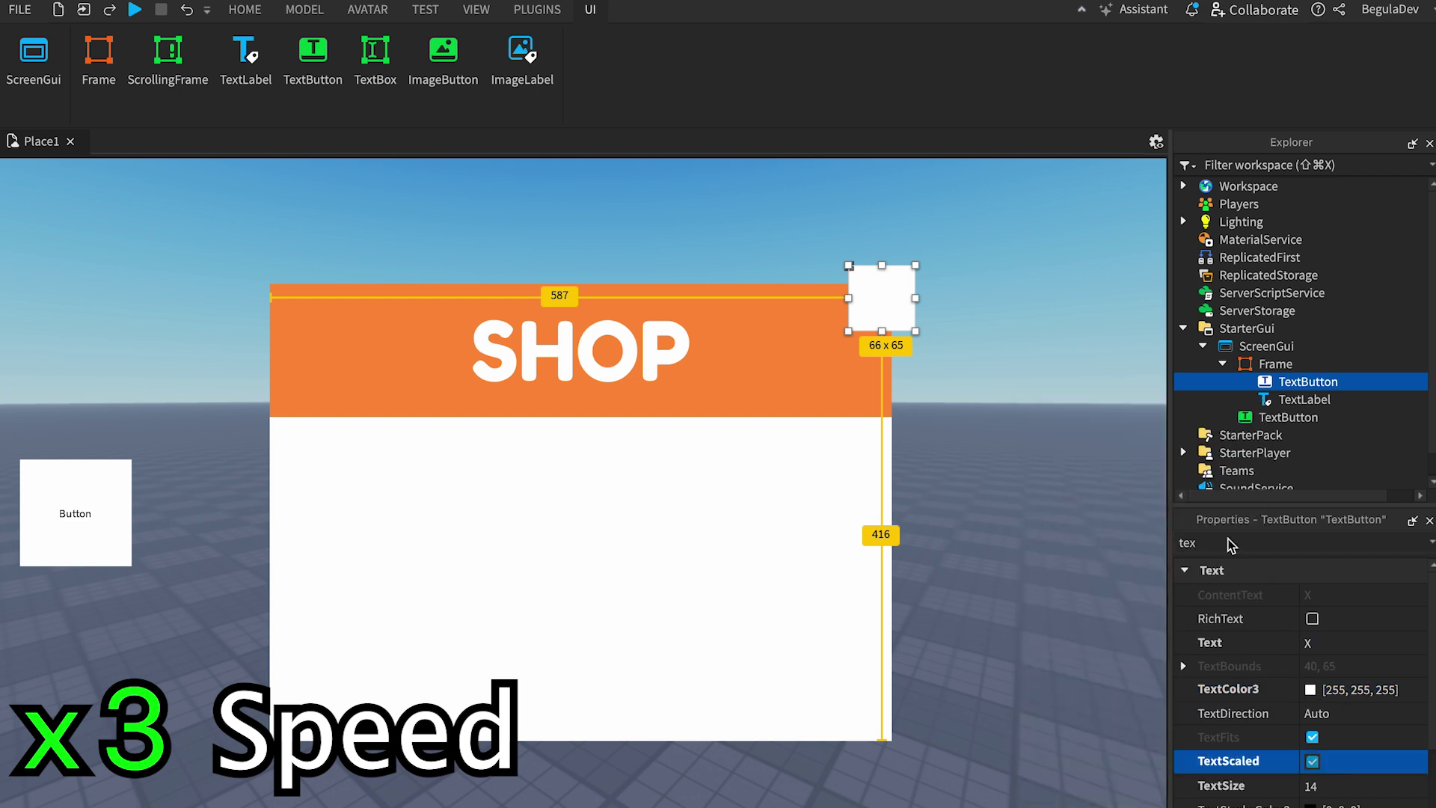
Step: Set the close button's BackgroundColor3 to red
{"action": "left_click", "coordinate": [1241, 548]}
{"action": "key", "text": "BackSpace"}
{"action": "key", "text": "BackSpace"}
{"action": "key", "text": "BackSpace"}
{"action": "scroll", "coordinate": [1241, 548], "scroll_direction": "down", "scroll_amount": 3}
{"action": "left_click", "coordinate": [1346, 751]}
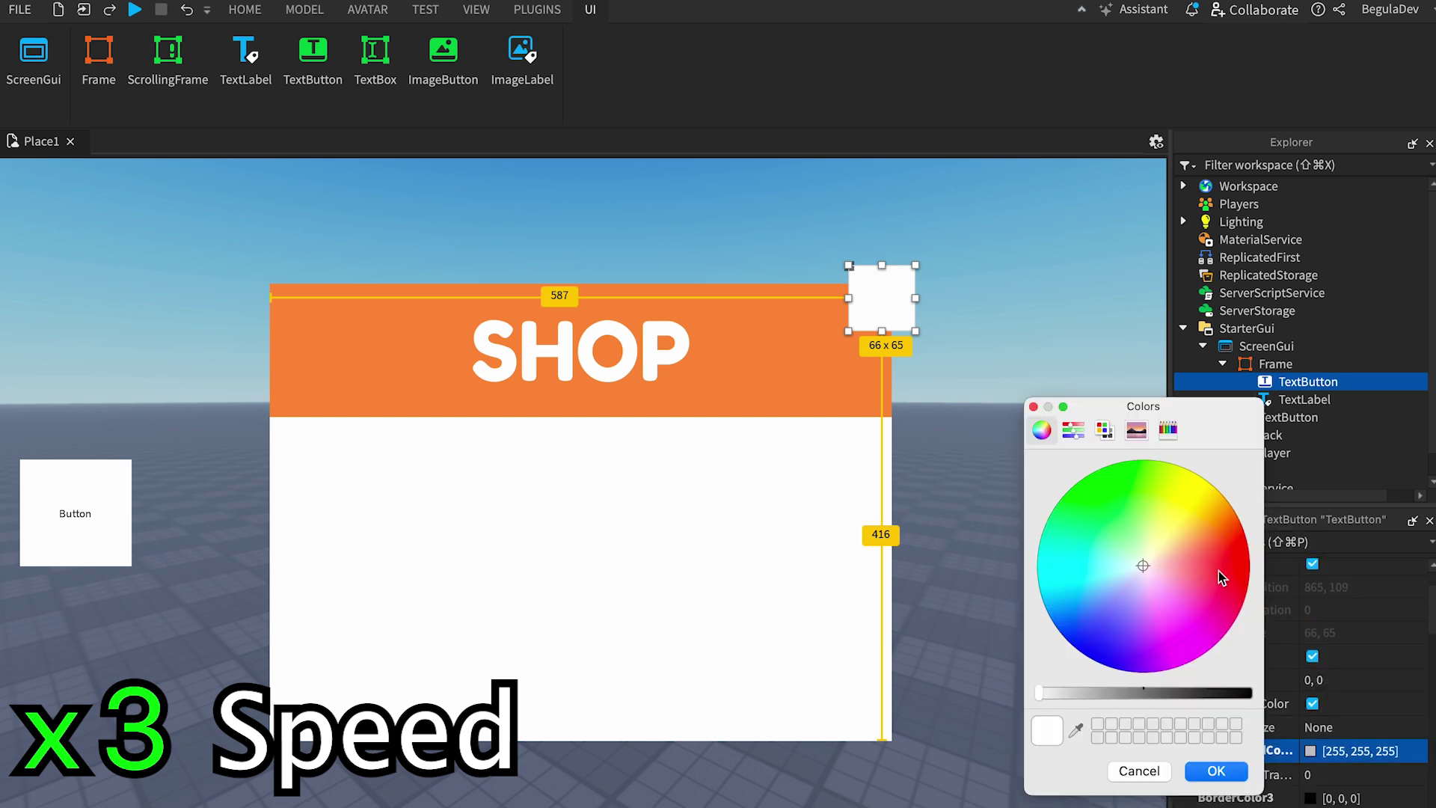
{"action": "left_click", "coordinate": [1227, 581]}
{"action": "left_click", "coordinate": [1218, 770]}
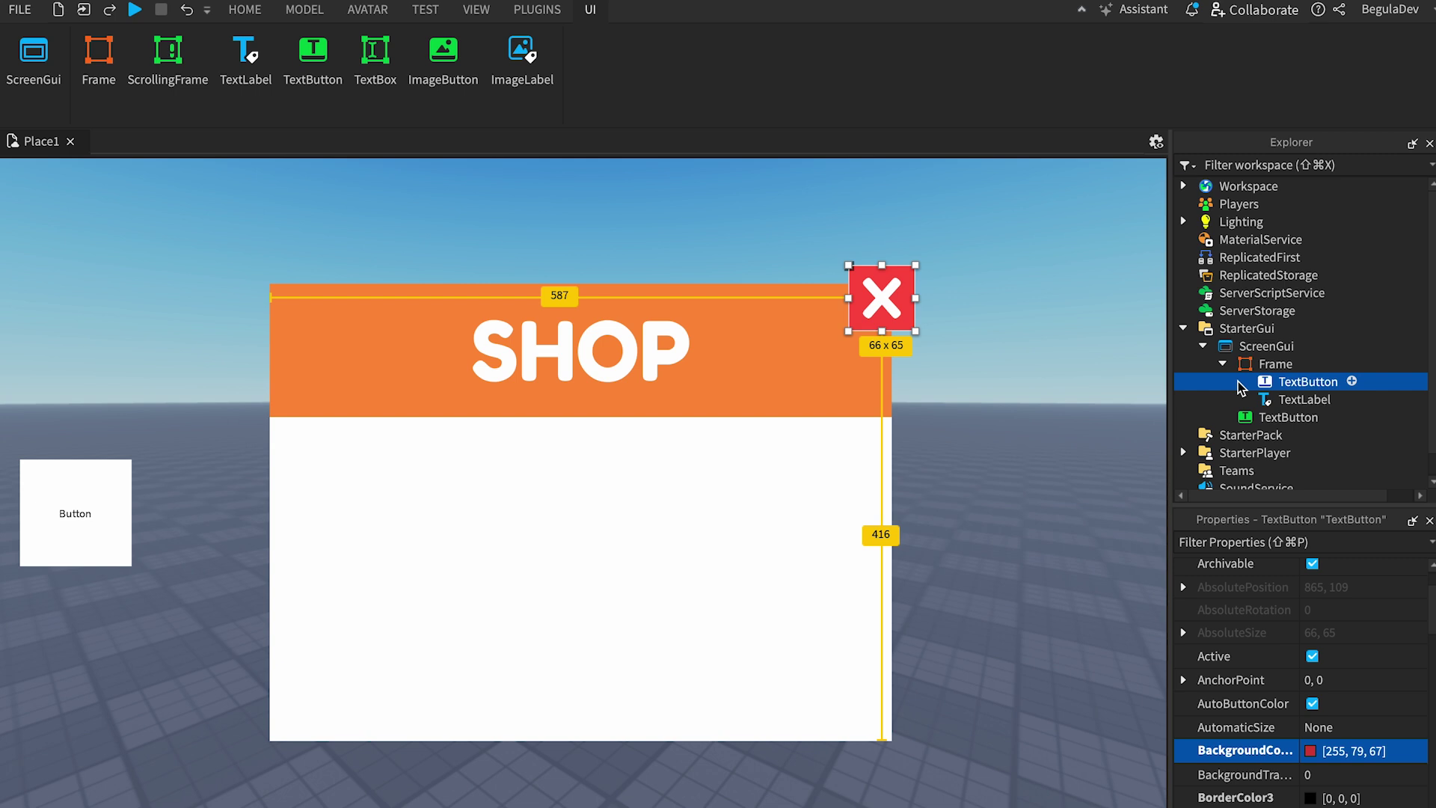
{"action": "left_click", "coordinate": [1084, 362]}
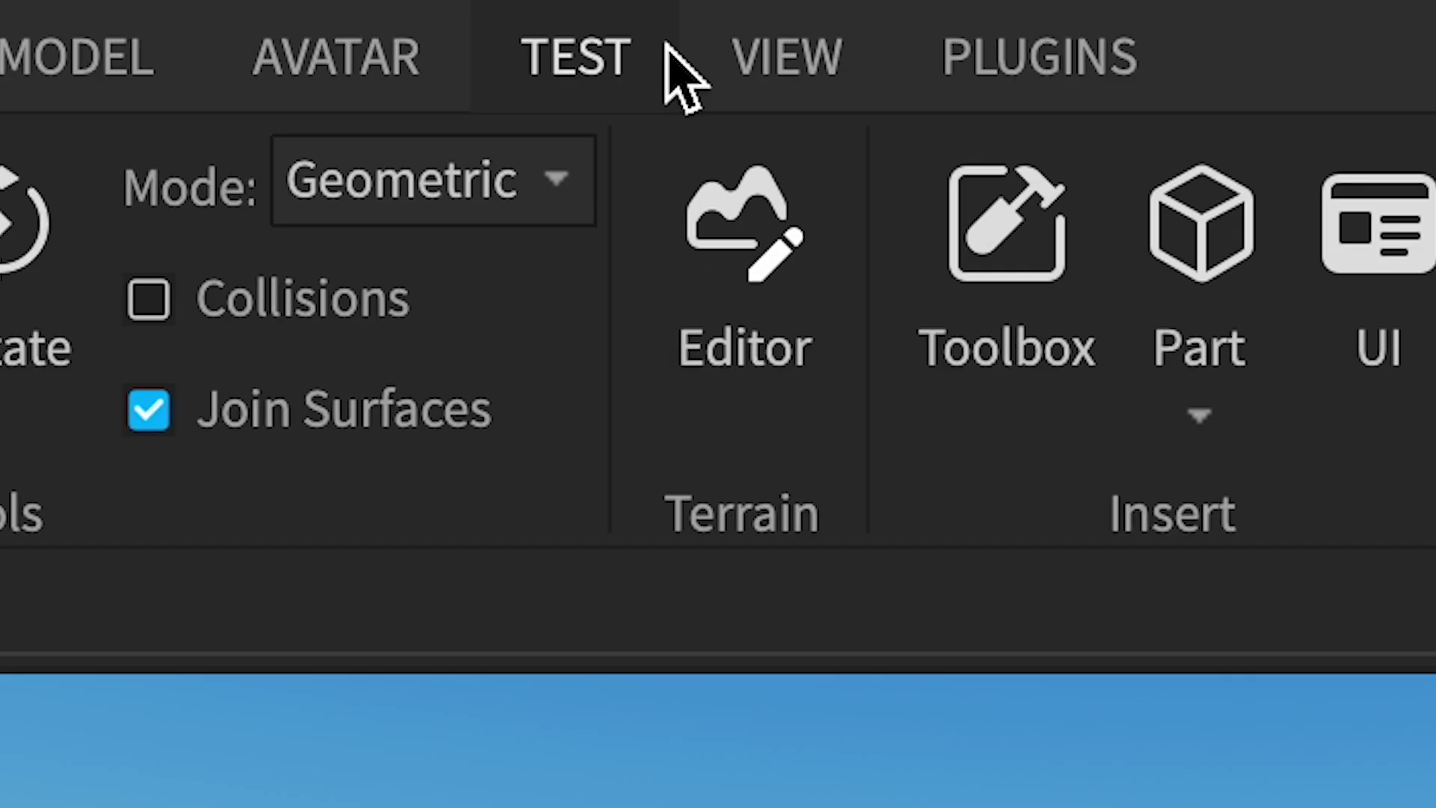
Step: Turn on Device emulation from the TEST tab, keeping iPhone 14 Pro as the device
{"action": "left_click", "coordinate": [425, 9]}
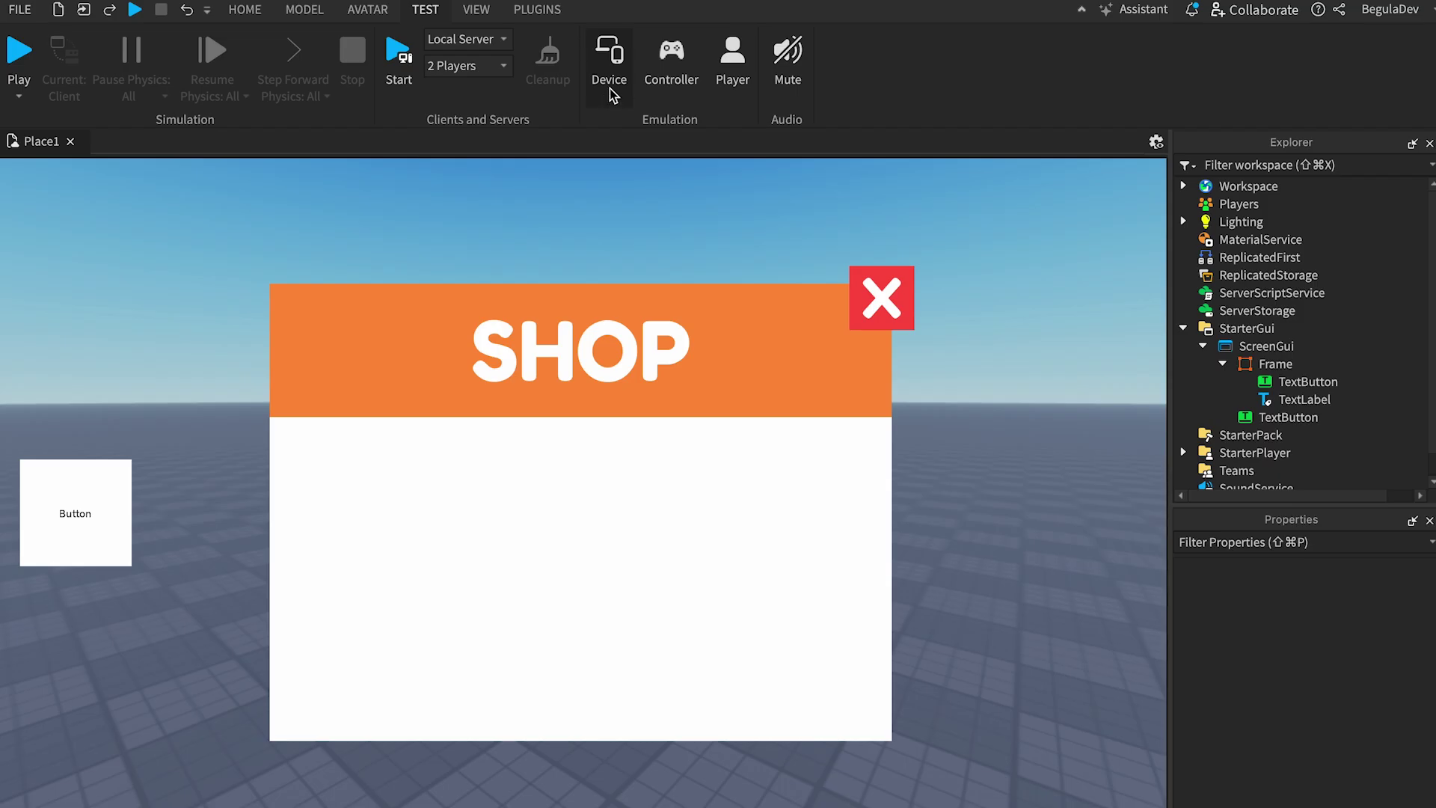
{"action": "left_click", "coordinate": [610, 82]}
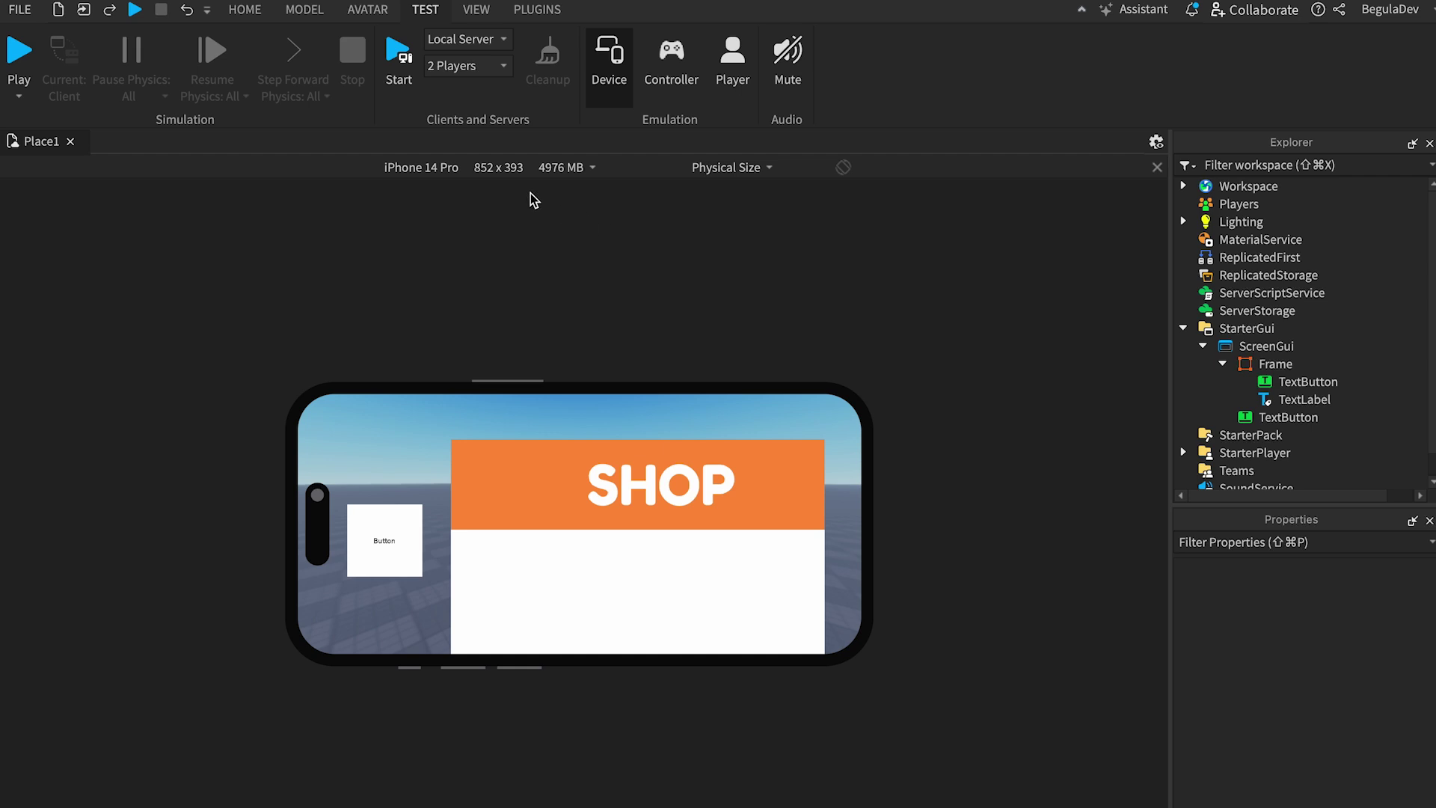
{"action": "left_click", "coordinate": [406, 169]}
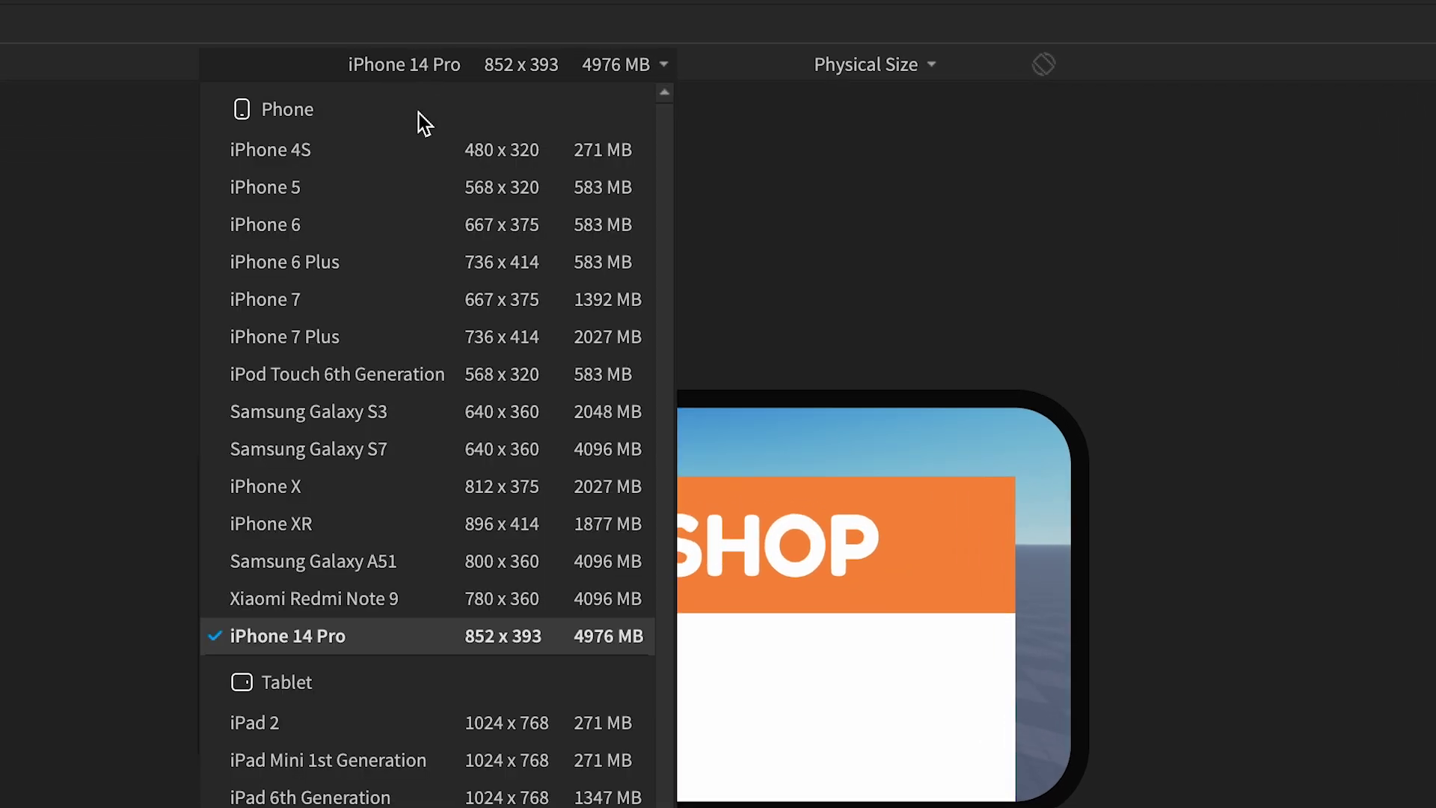
{"action": "scroll", "coordinate": [462, 468], "scroll_direction": "down", "scroll_amount": 5}
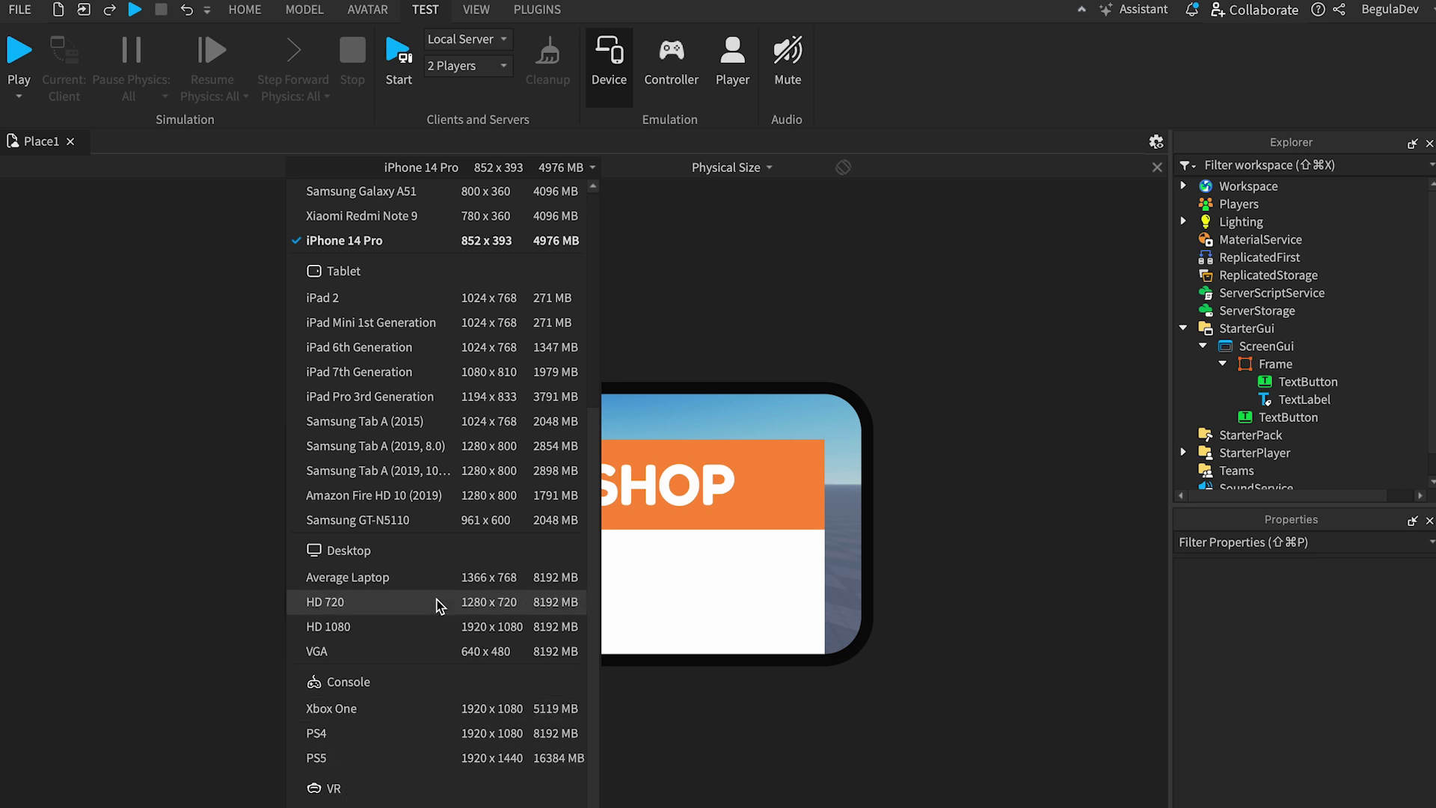
{"action": "scroll", "coordinate": [420, 591], "scroll_direction": "up", "scroll_amount": 5}
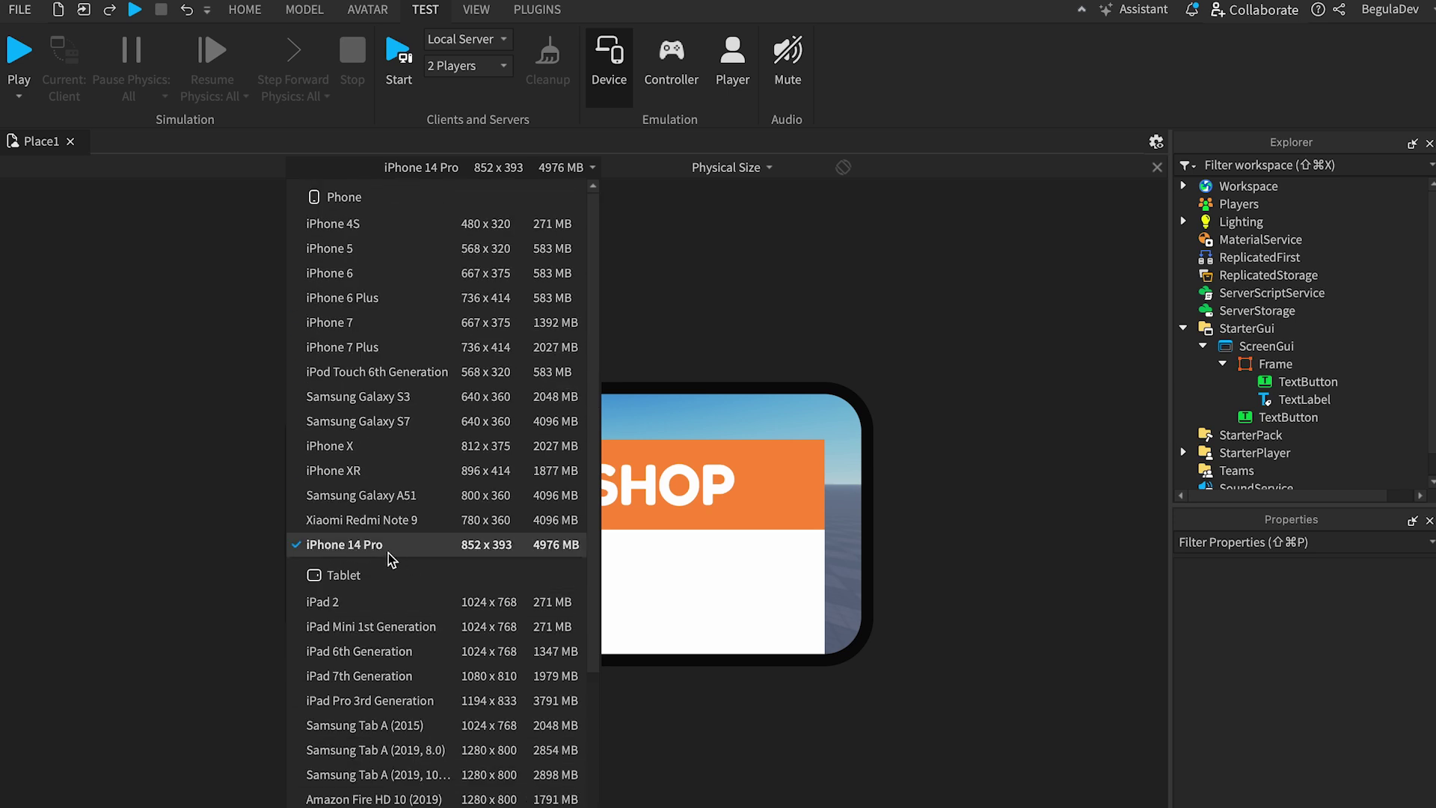
{"action": "left_click", "coordinate": [388, 546]}
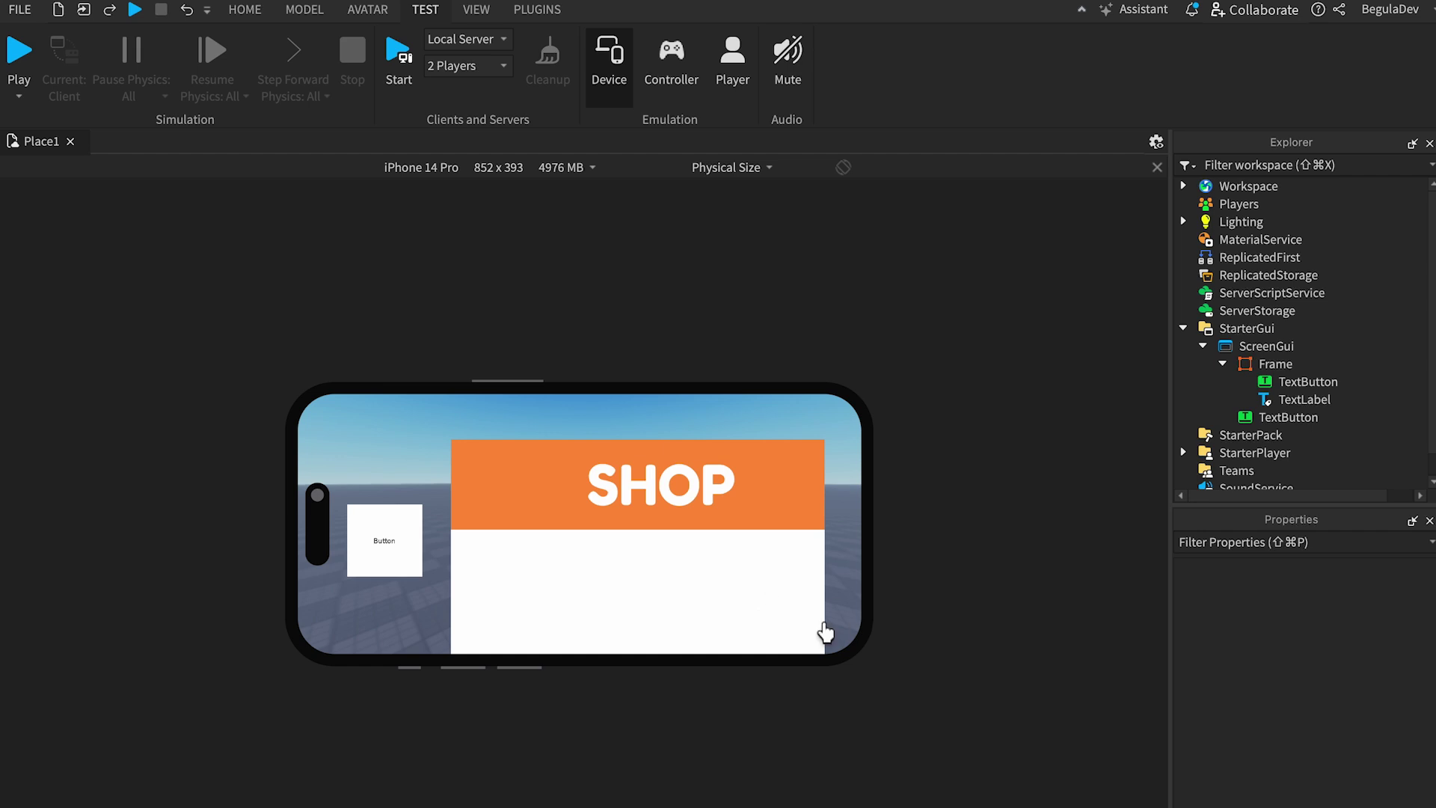
{"action": "left_click", "coordinate": [385, 540]}
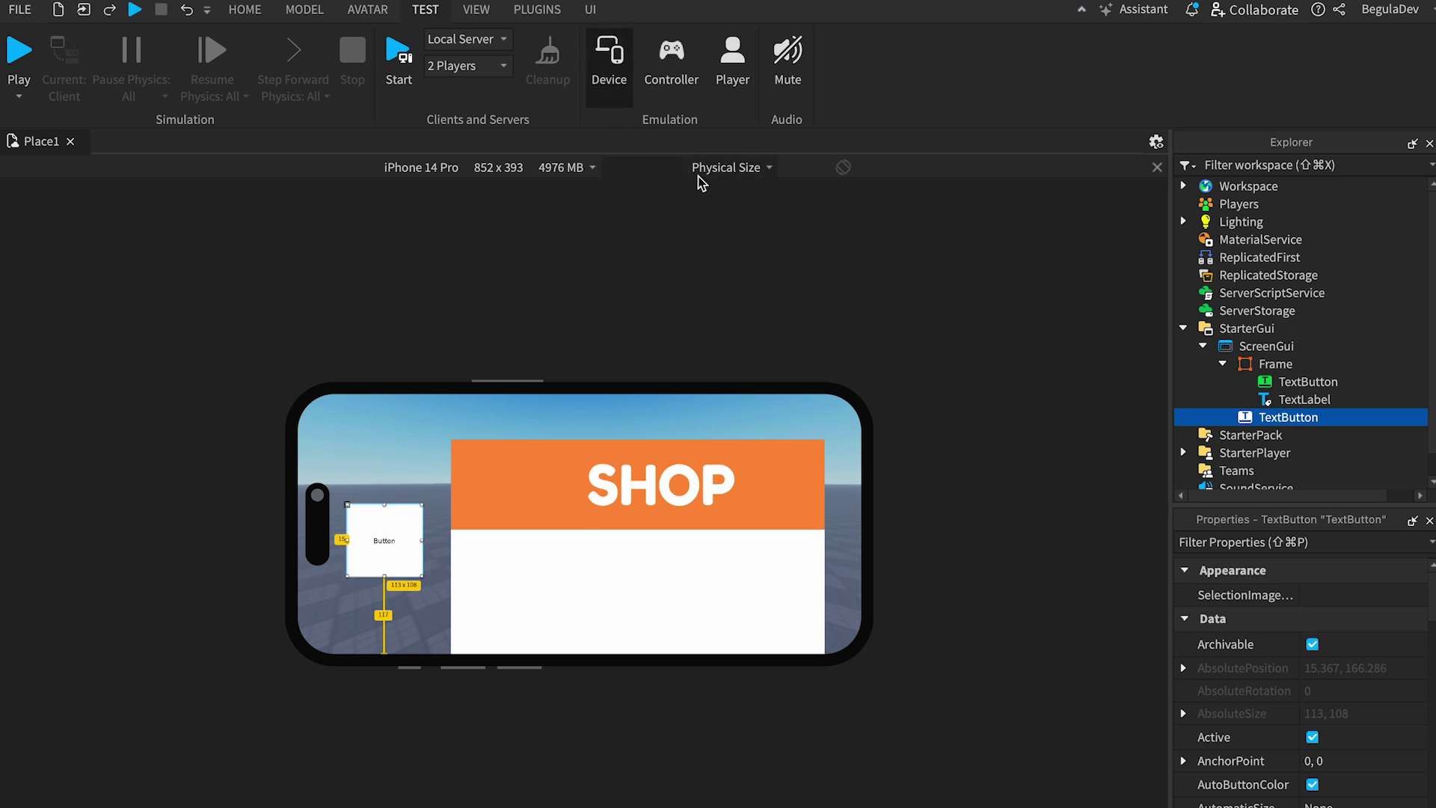
Step: Exit emulation, select the Frame, close button, SHOP header and side button, then show Plugins
{"action": "left_click", "coordinate": [620, 88]}
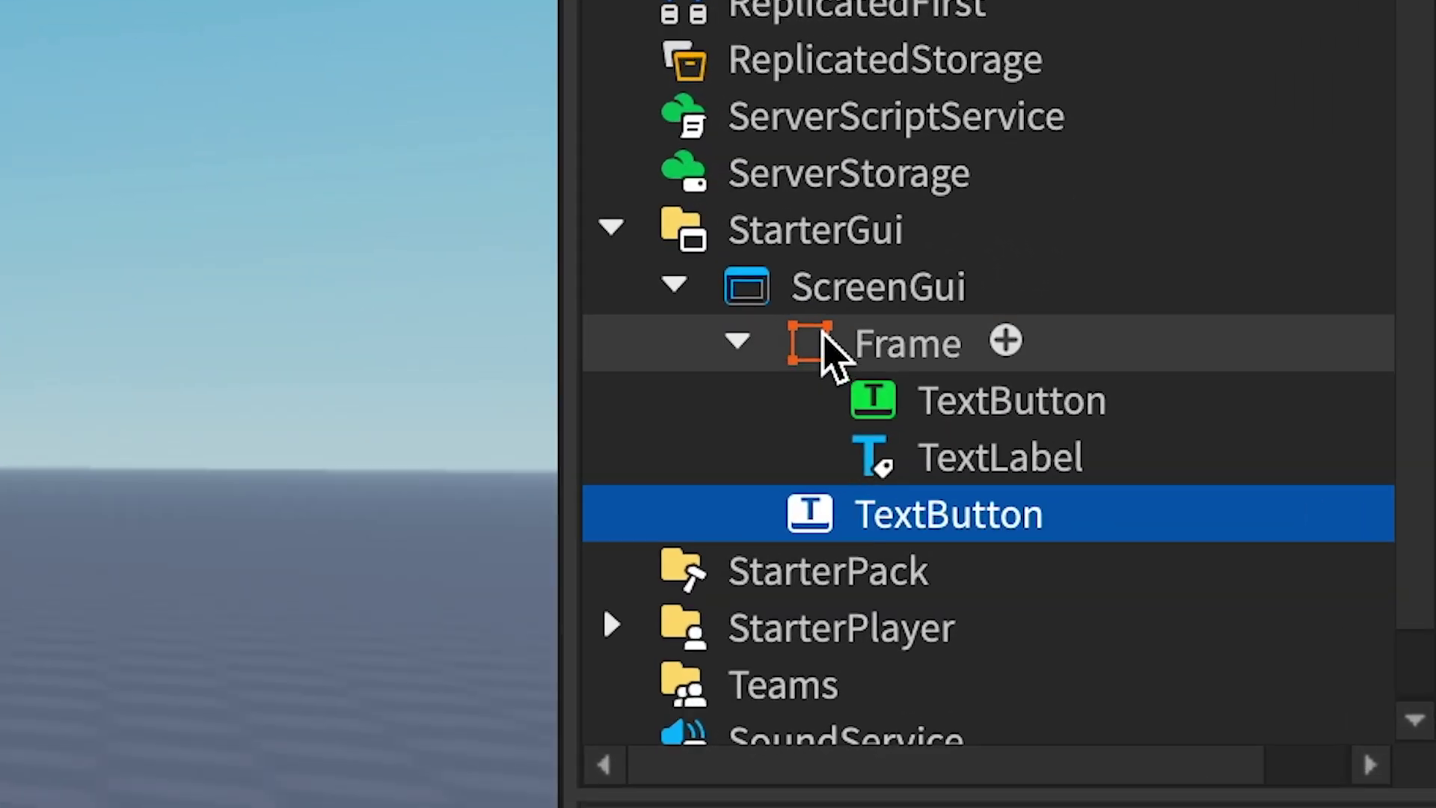
{"action": "left_click", "coordinate": [1253, 367]}
{"action": "left_click", "coordinate": [839, 404]}
{"action": "left_click", "coordinate": [847, 464]}
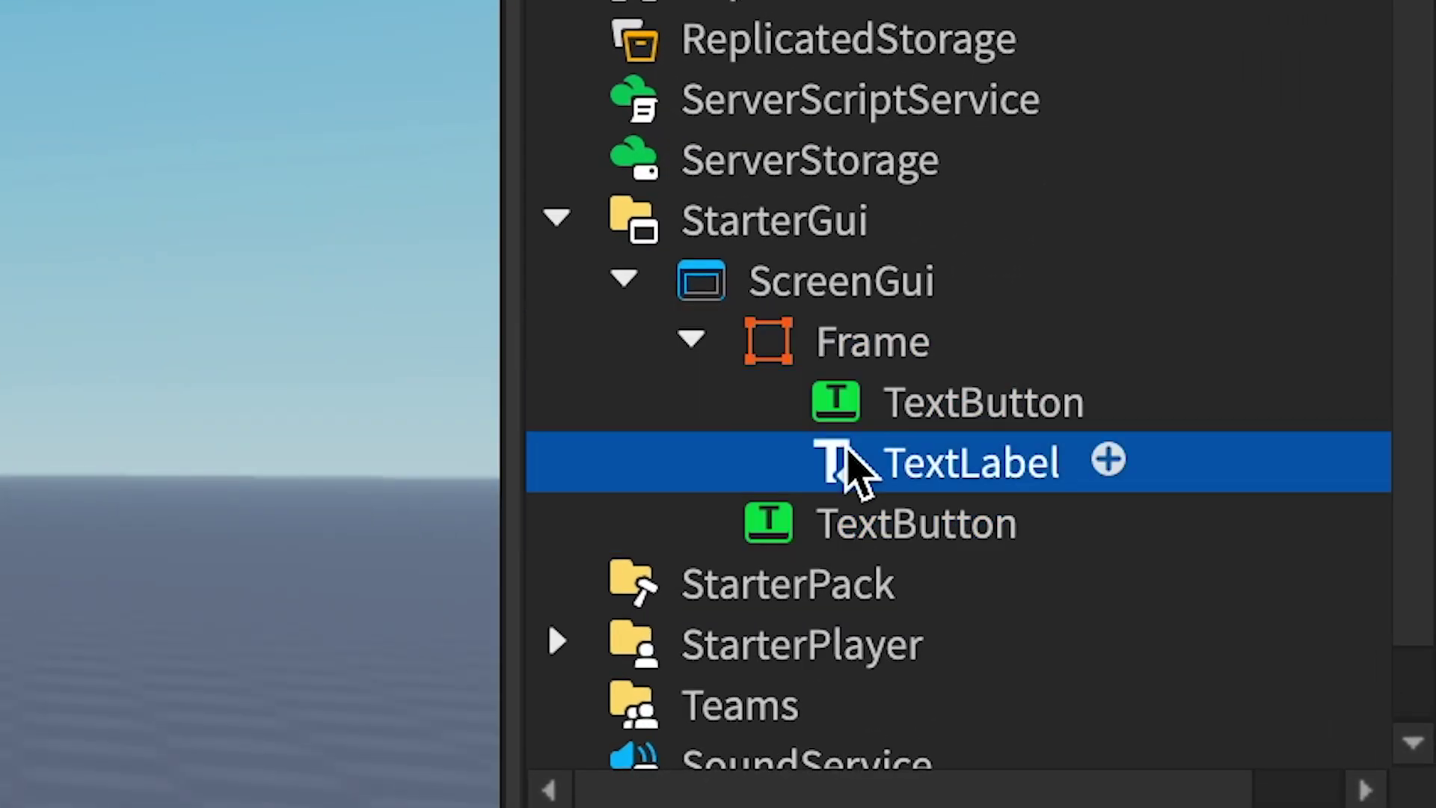
{"action": "left_click", "coordinate": [842, 542]}
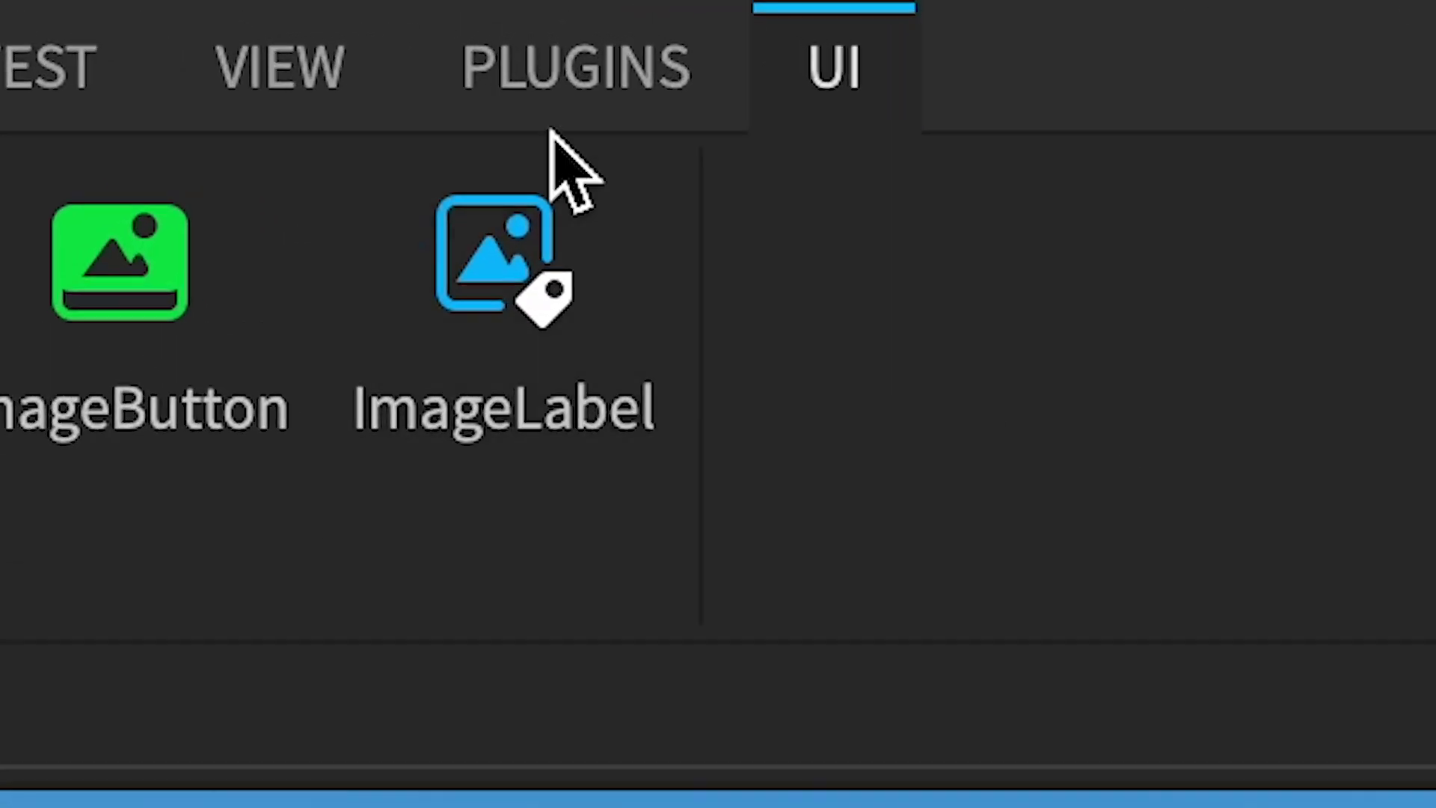
{"action": "left_click", "coordinate": [528, 18]}
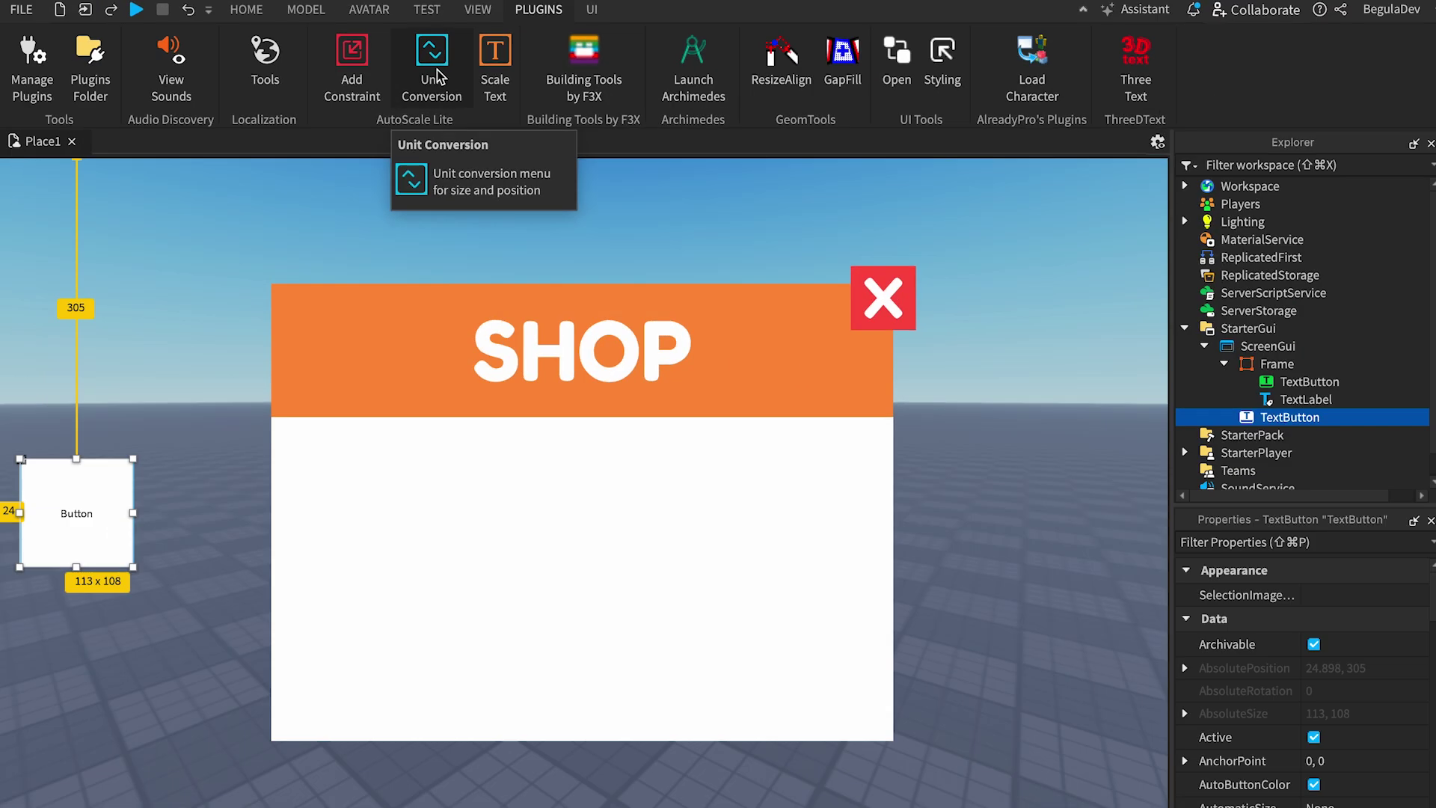
Step: Using AutoScale Lite Unit Conversion, convert the side button's and Frame's position and size to Scale
{"action": "left_click", "coordinate": [438, 77]}
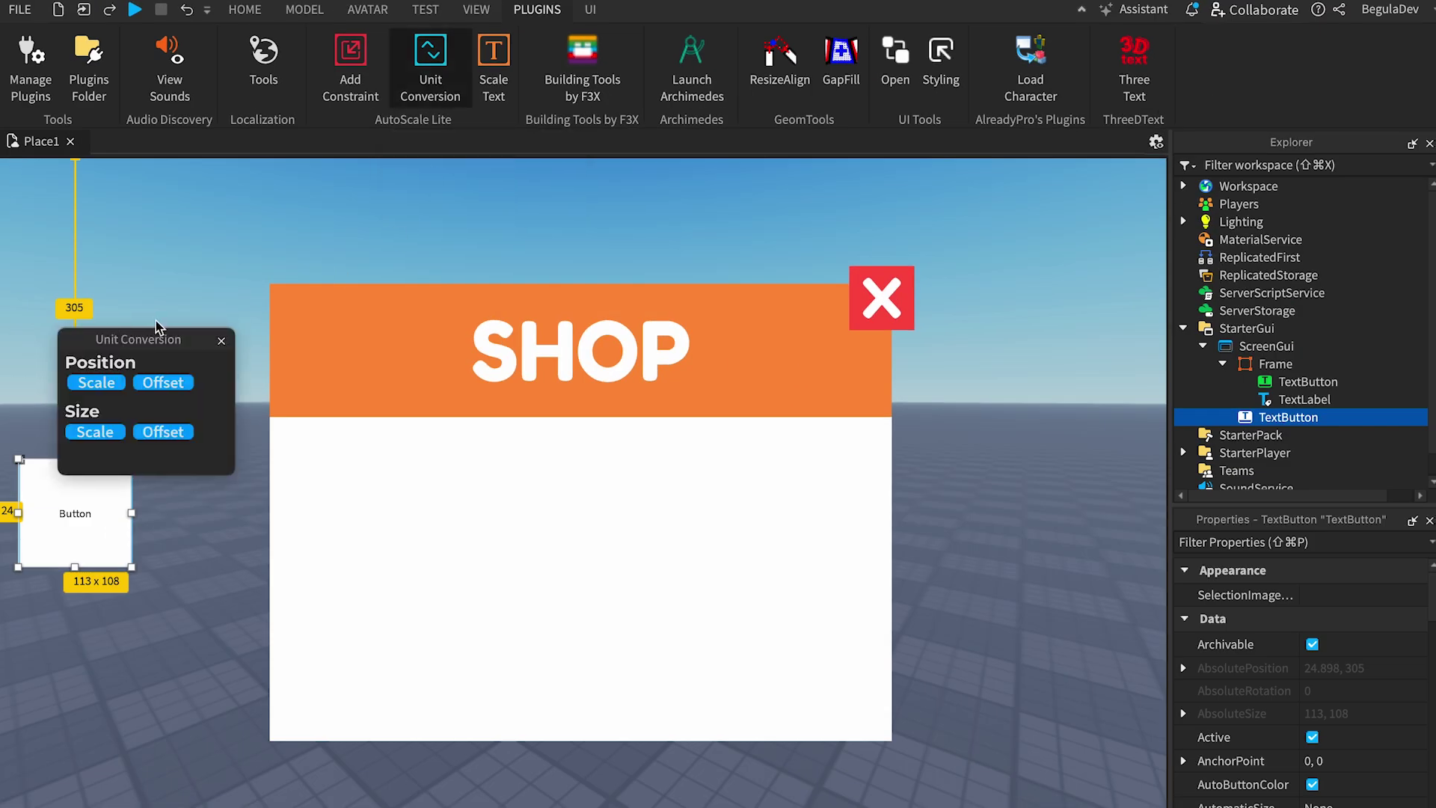
{"action": "left_click_drag", "start_coordinate": [149, 340], "coordinate": [613, 378]}
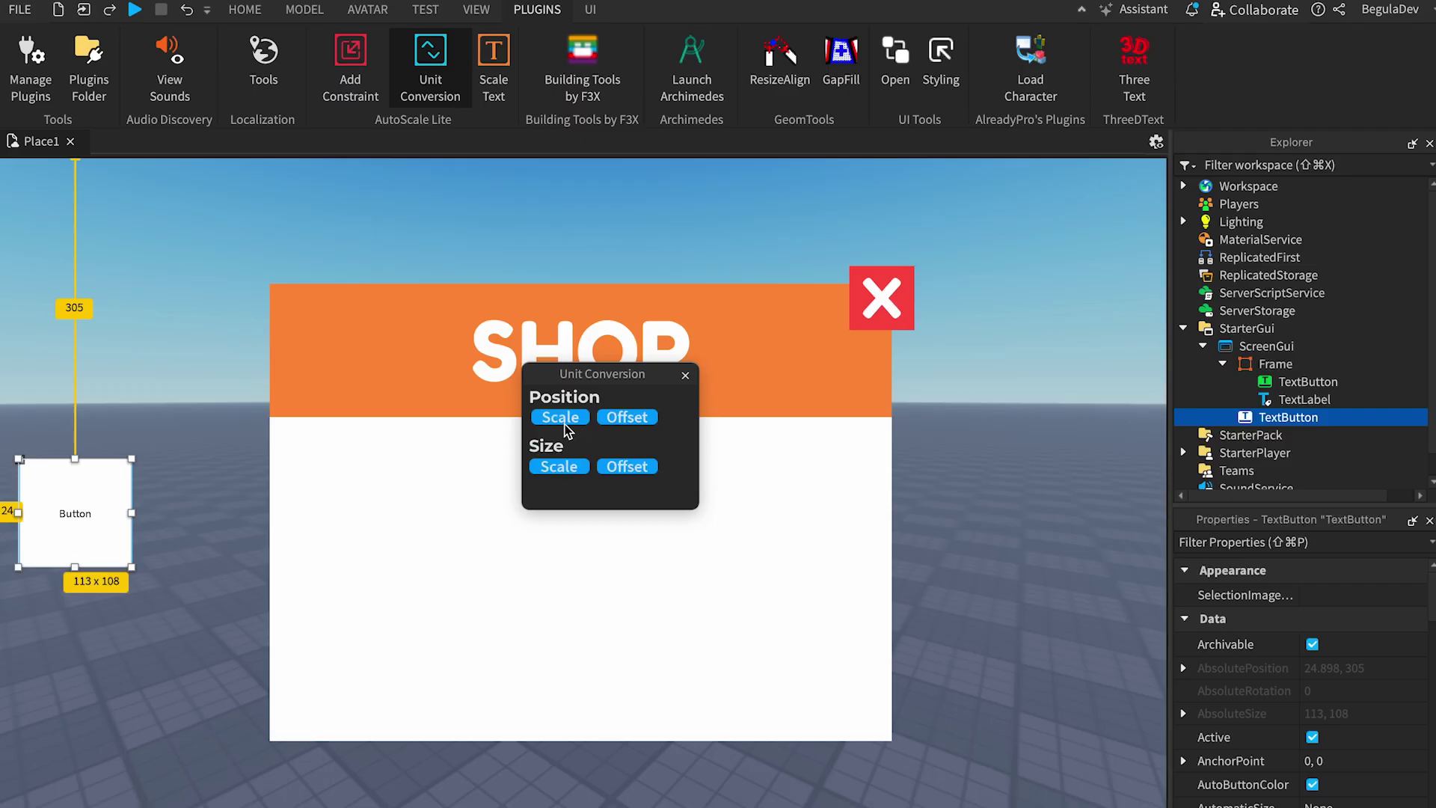
{"action": "left_click", "coordinate": [567, 428]}
{"action": "left_click", "coordinate": [561, 468]}
{"action": "left_click", "coordinate": [1272, 364]}
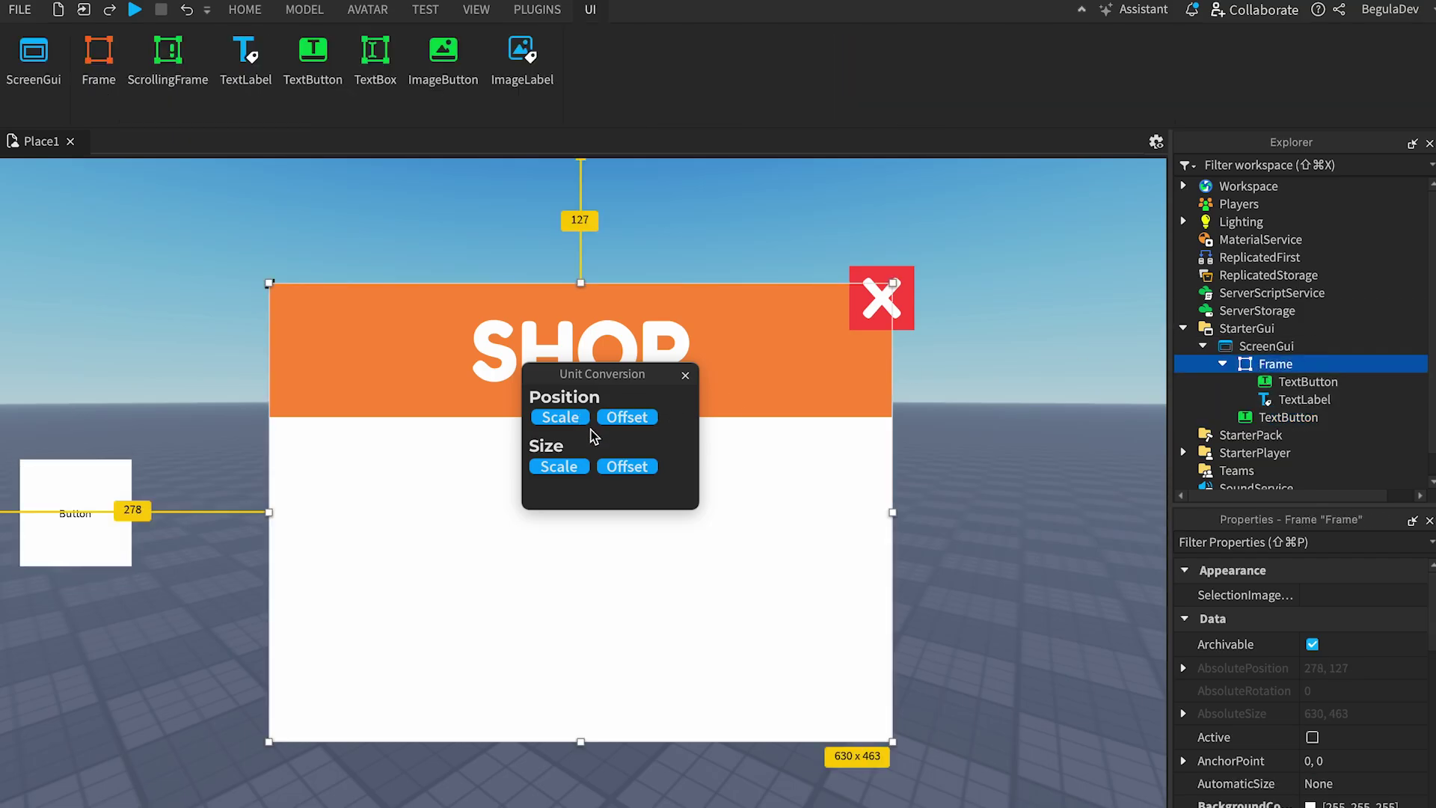
{"action": "left_click", "coordinate": [562, 424]}
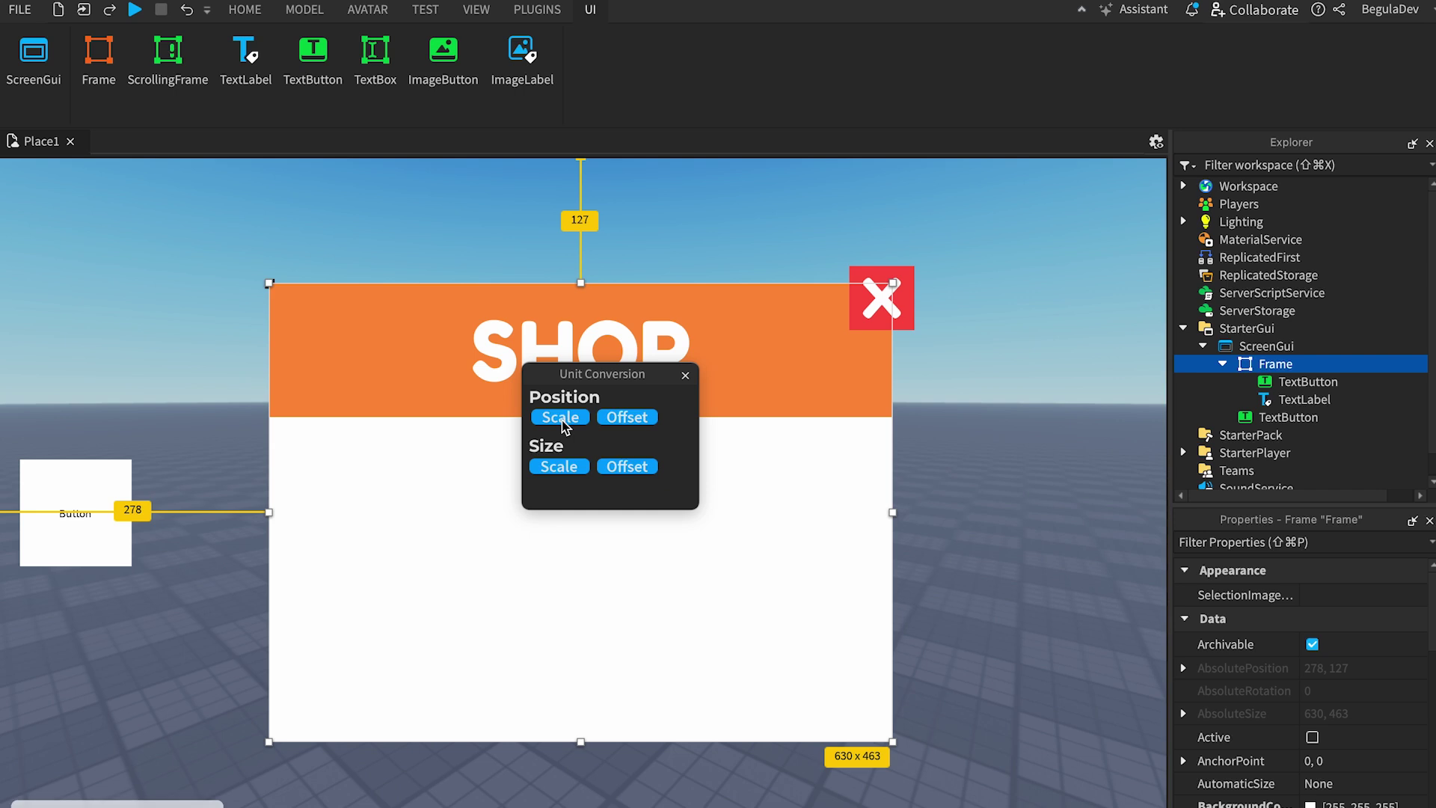
{"action": "left_click", "coordinate": [565, 476]}
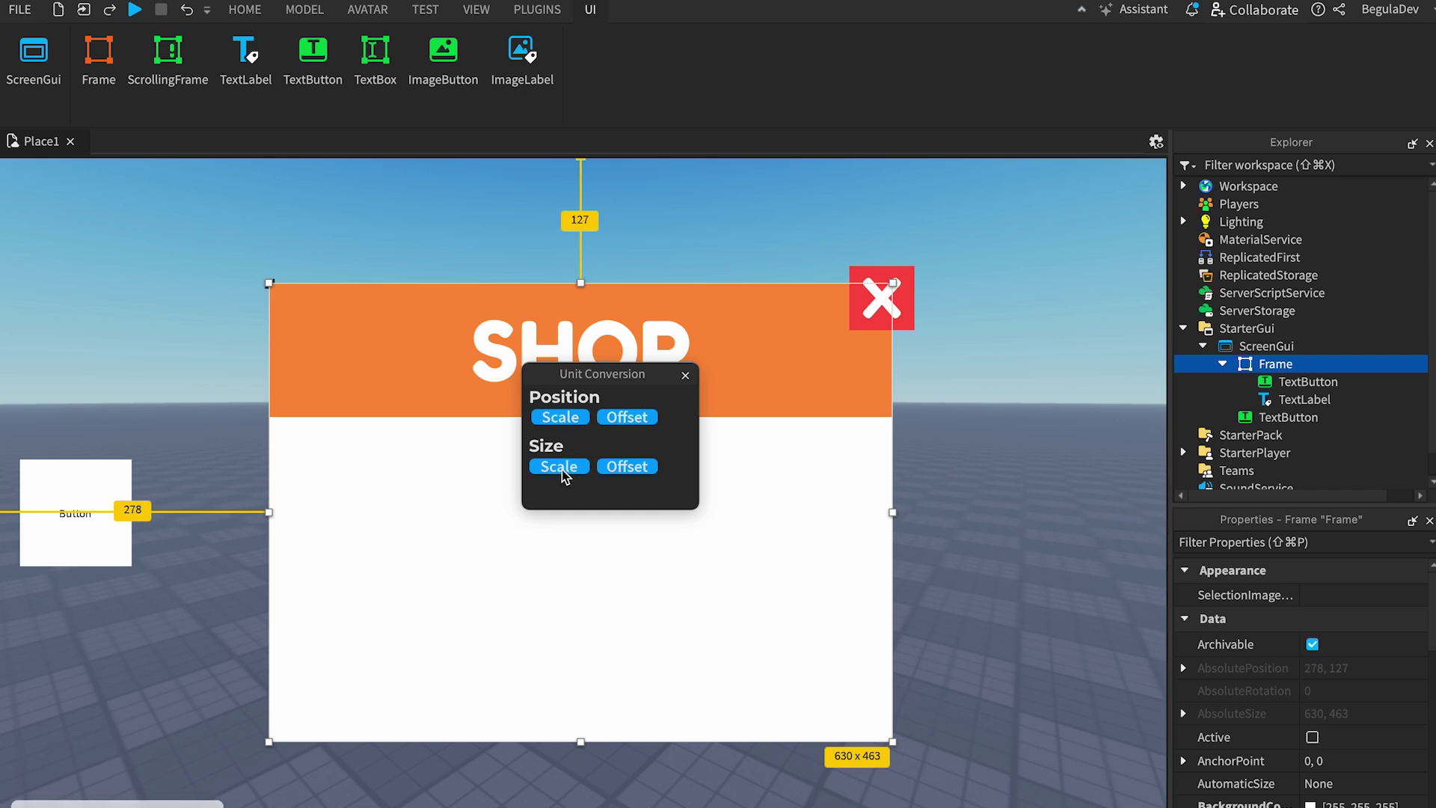
Step: Convert the close button's and SHOP header's position and size to Scale, then close the converter
{"action": "left_click", "coordinate": [1300, 382]}
{"action": "left_click", "coordinate": [568, 428]}
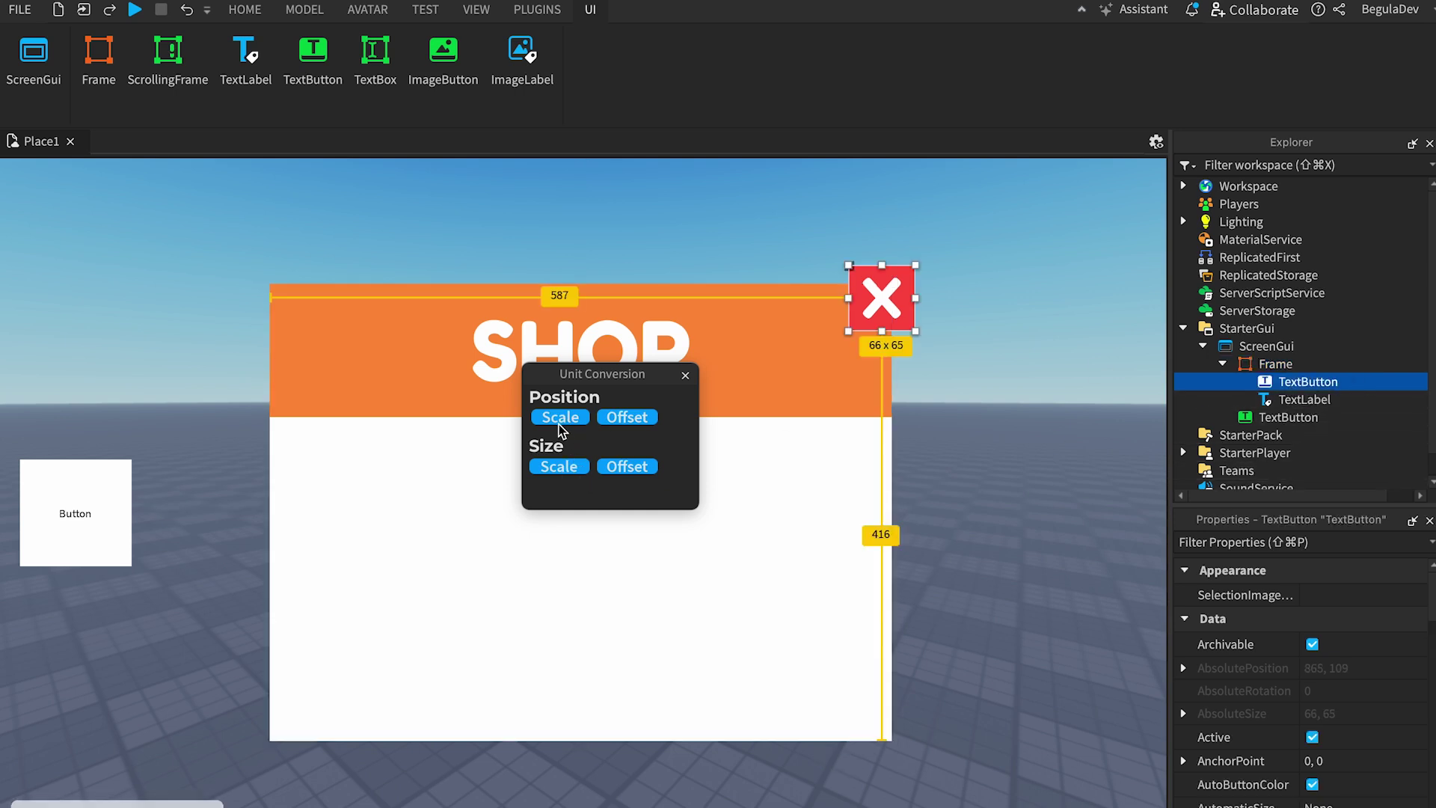
{"action": "left_click", "coordinate": [576, 471]}
{"action": "left_click", "coordinate": [1300, 401]}
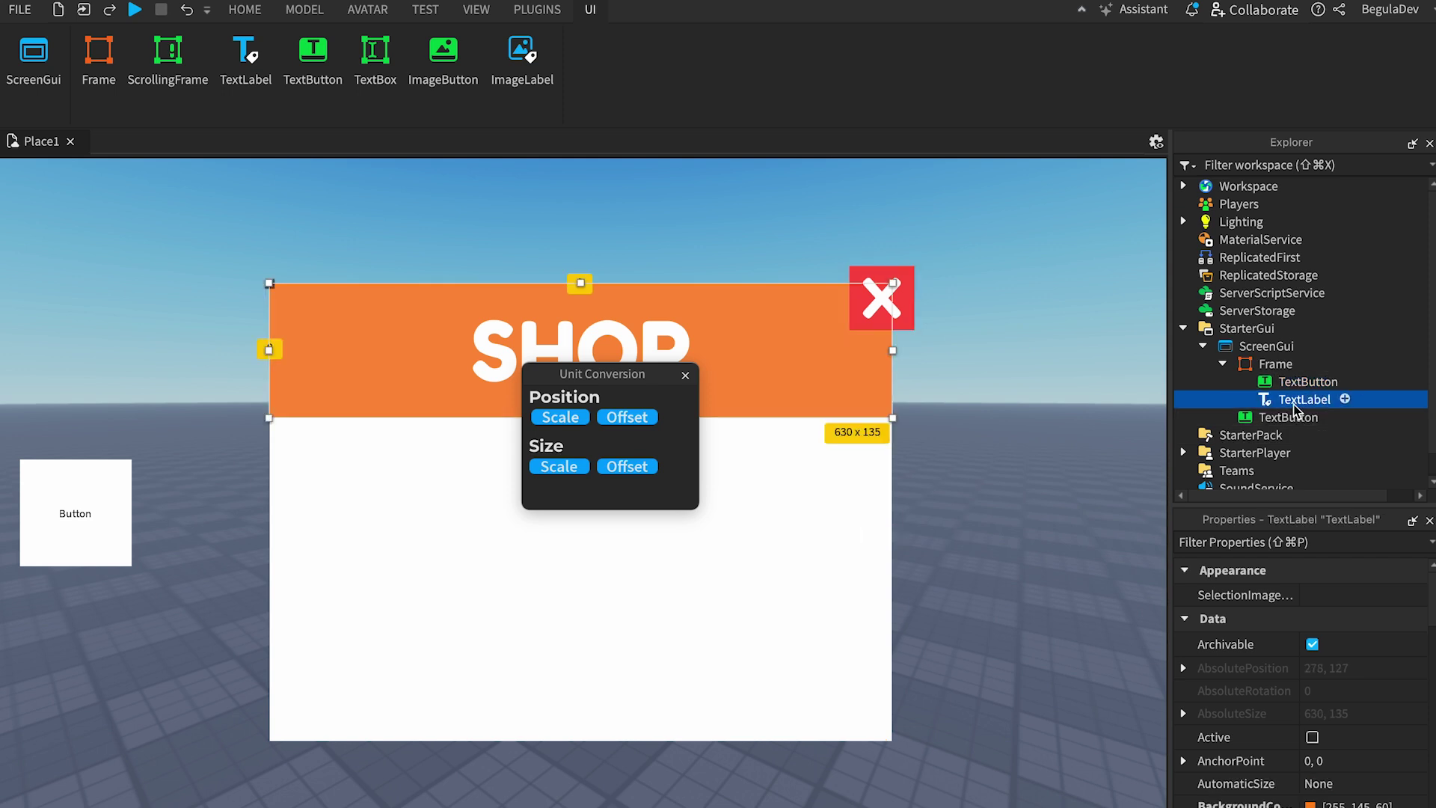
{"action": "left_click", "coordinate": [563, 425]}
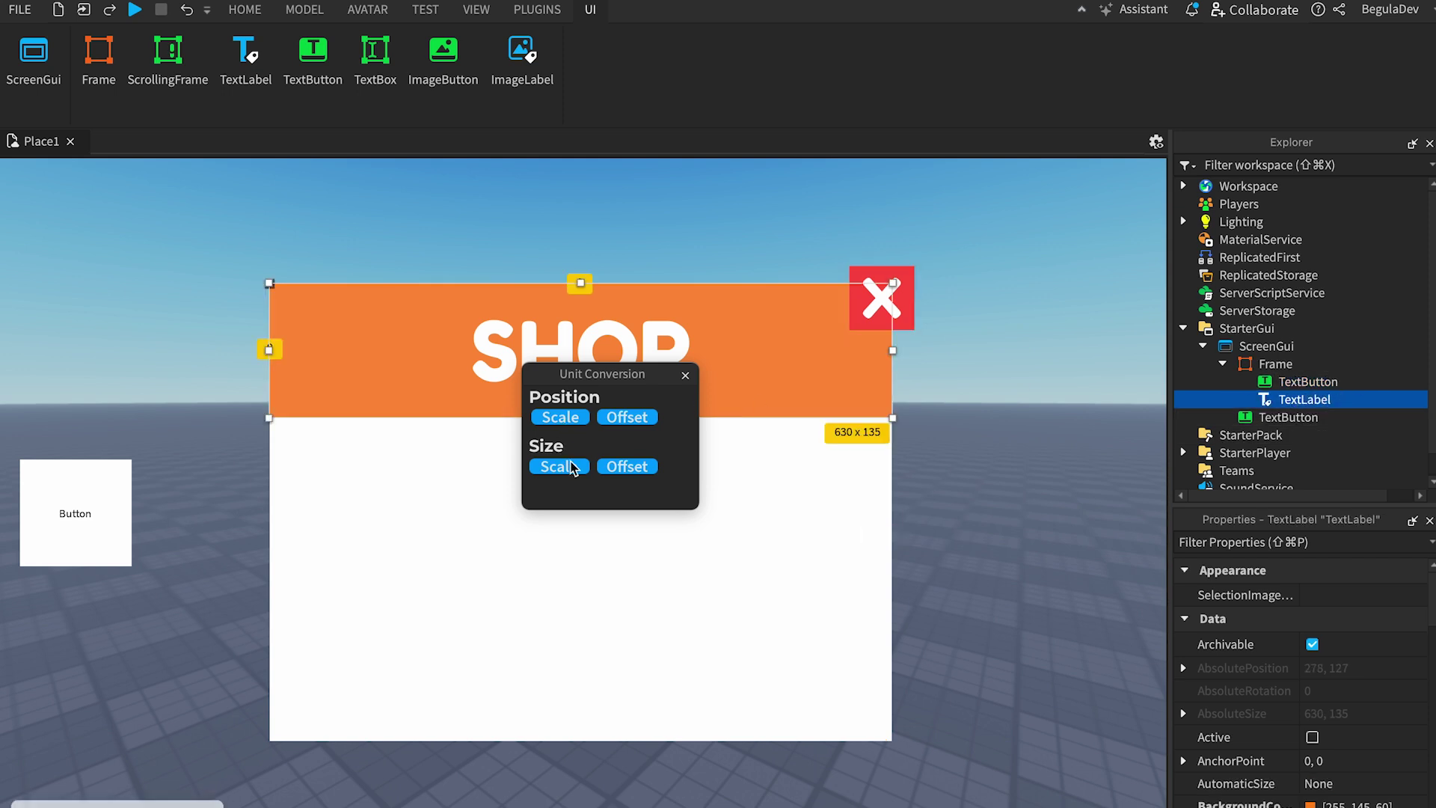
{"action": "left_click", "coordinate": [570, 468]}
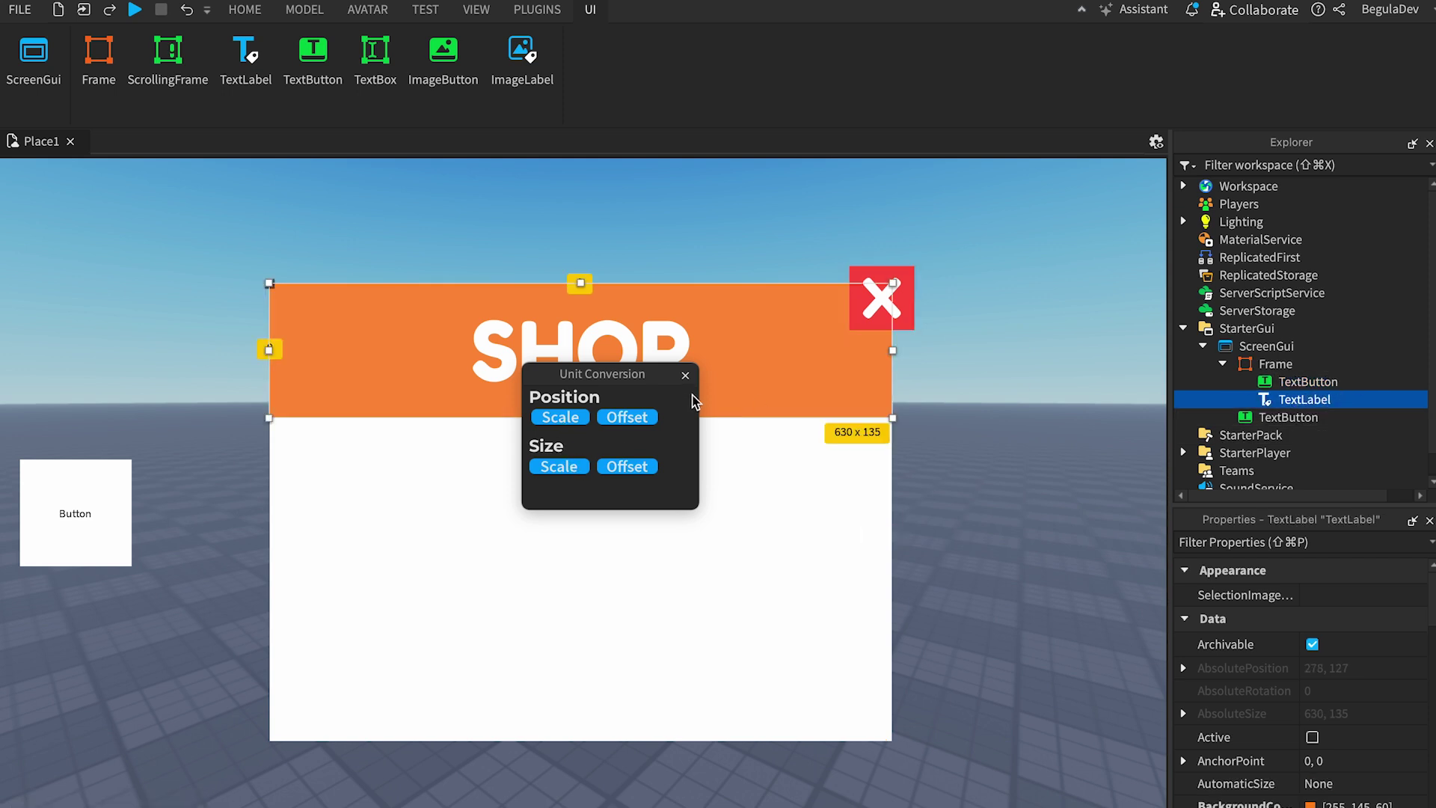
{"action": "left_click", "coordinate": [686, 375]}
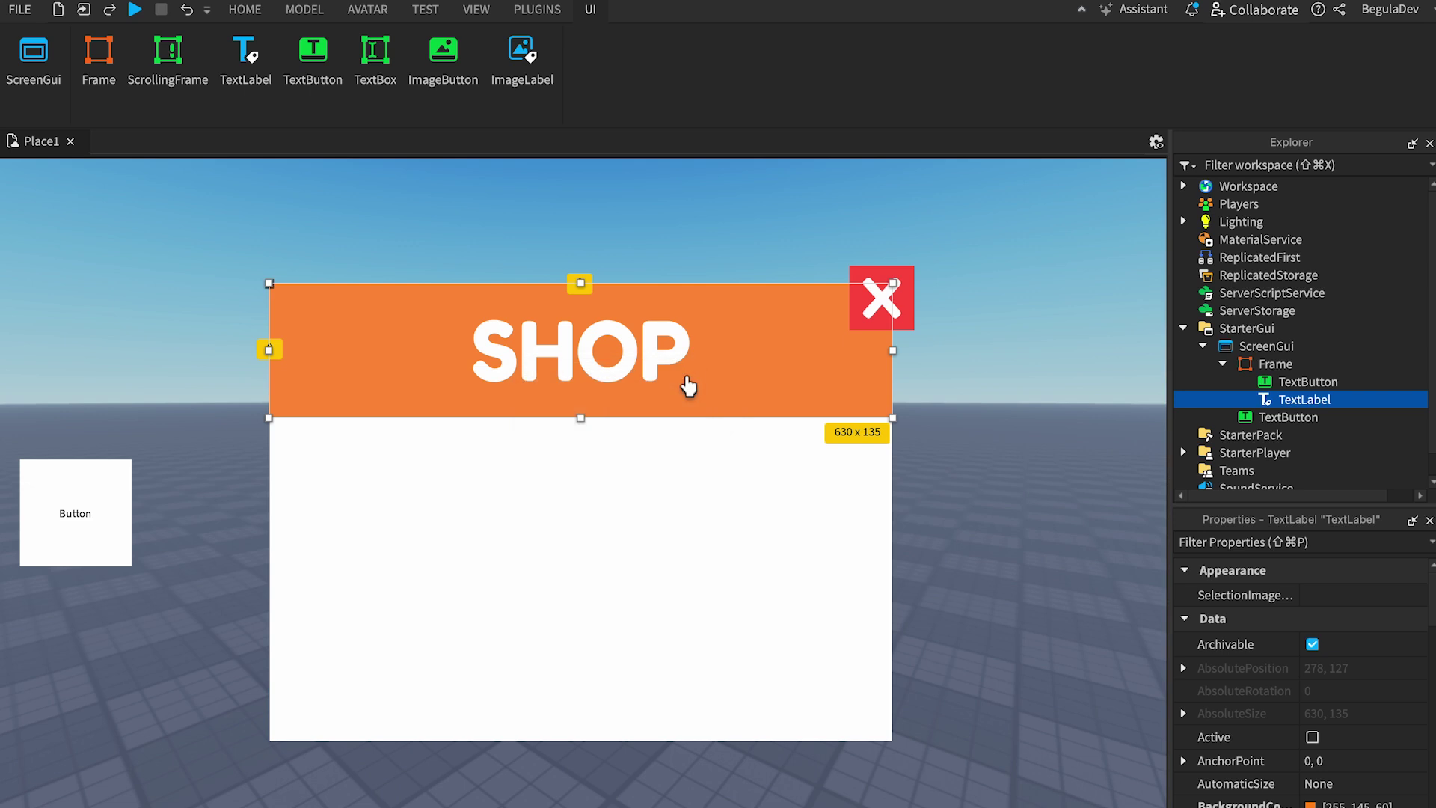
Step: Apply AutoScale Lite's Scale Text to the SHOP header label, the red X close button and the side button
{"action": "left_click", "coordinate": [534, 15]}
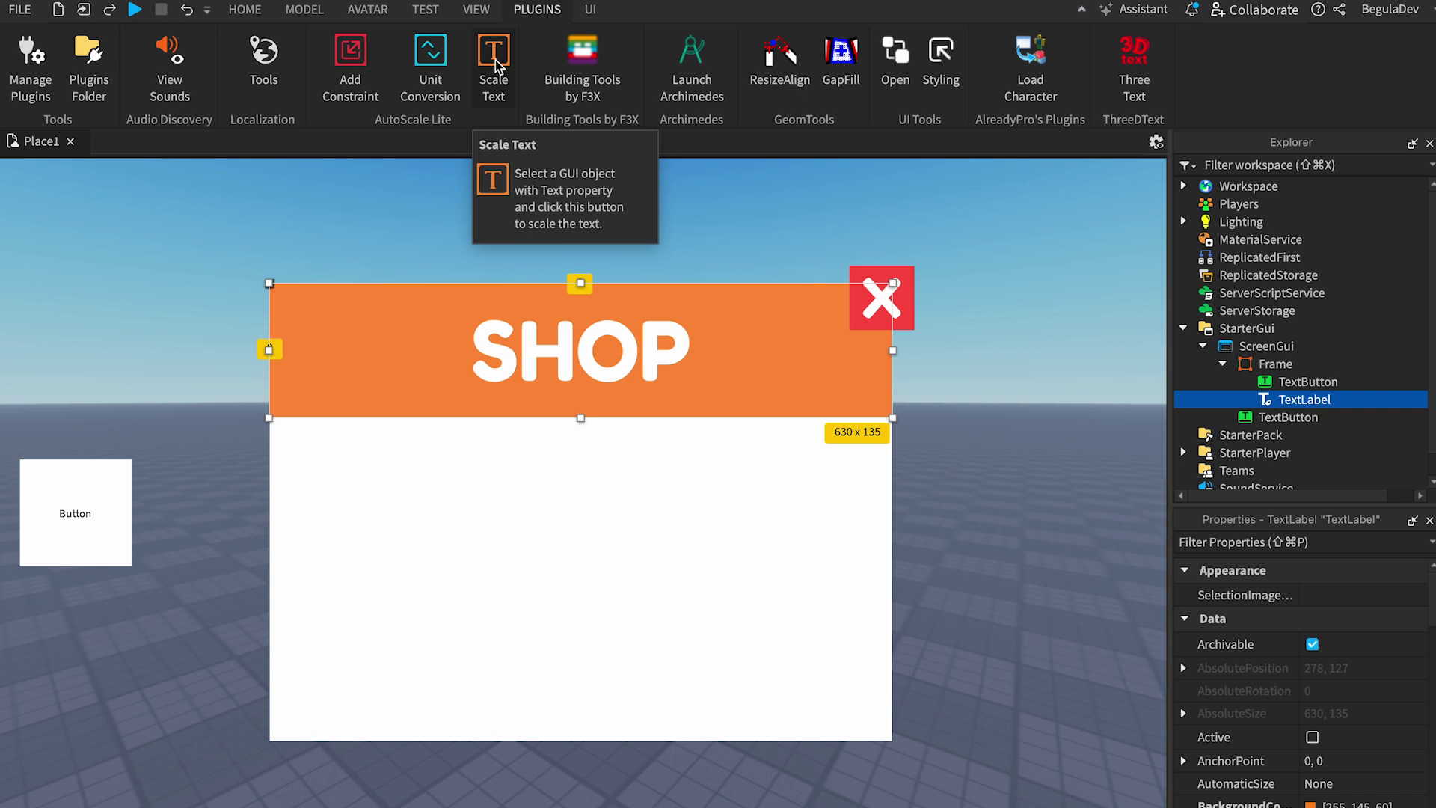
{"action": "left_click", "coordinate": [494, 64]}
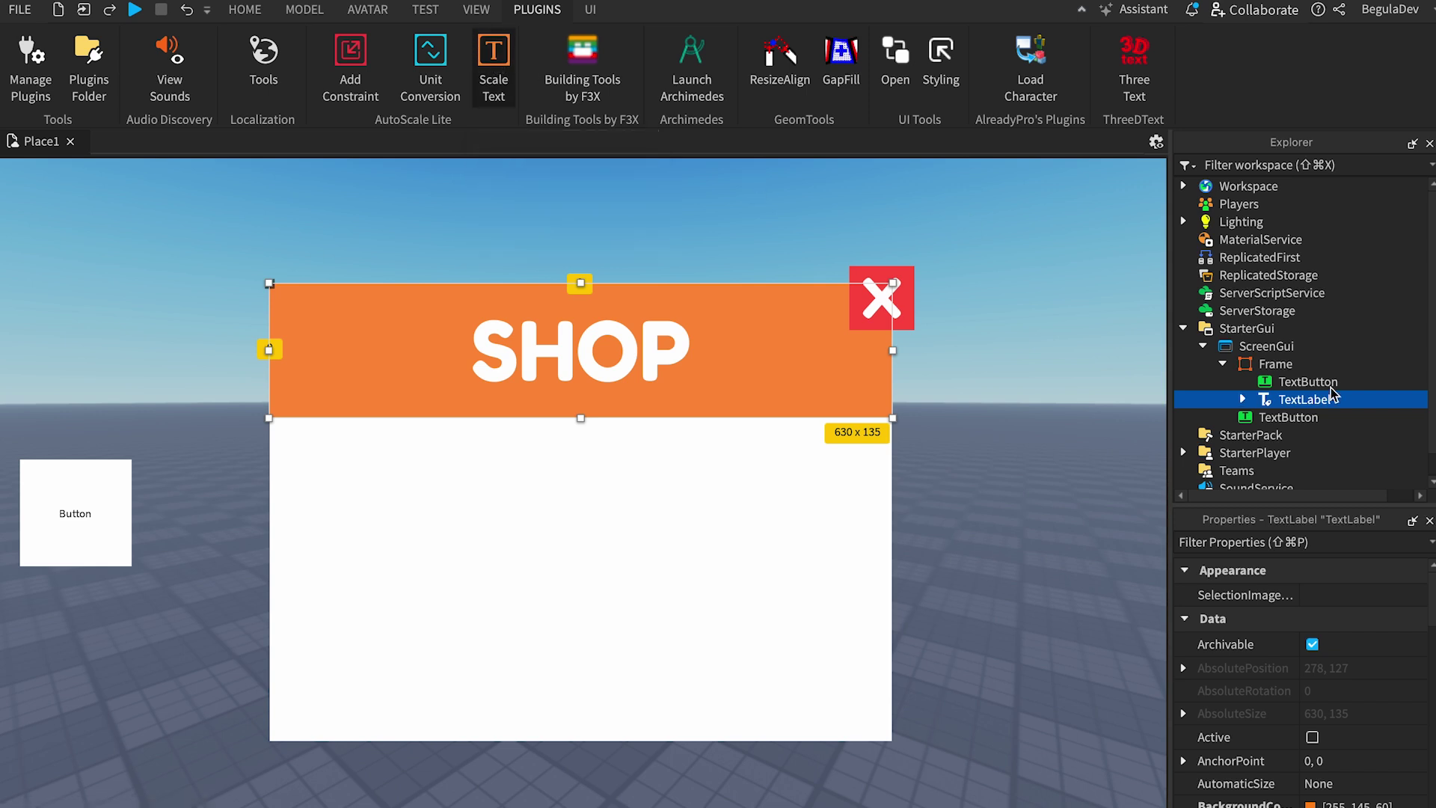
{"action": "left_click", "coordinate": [1306, 383]}
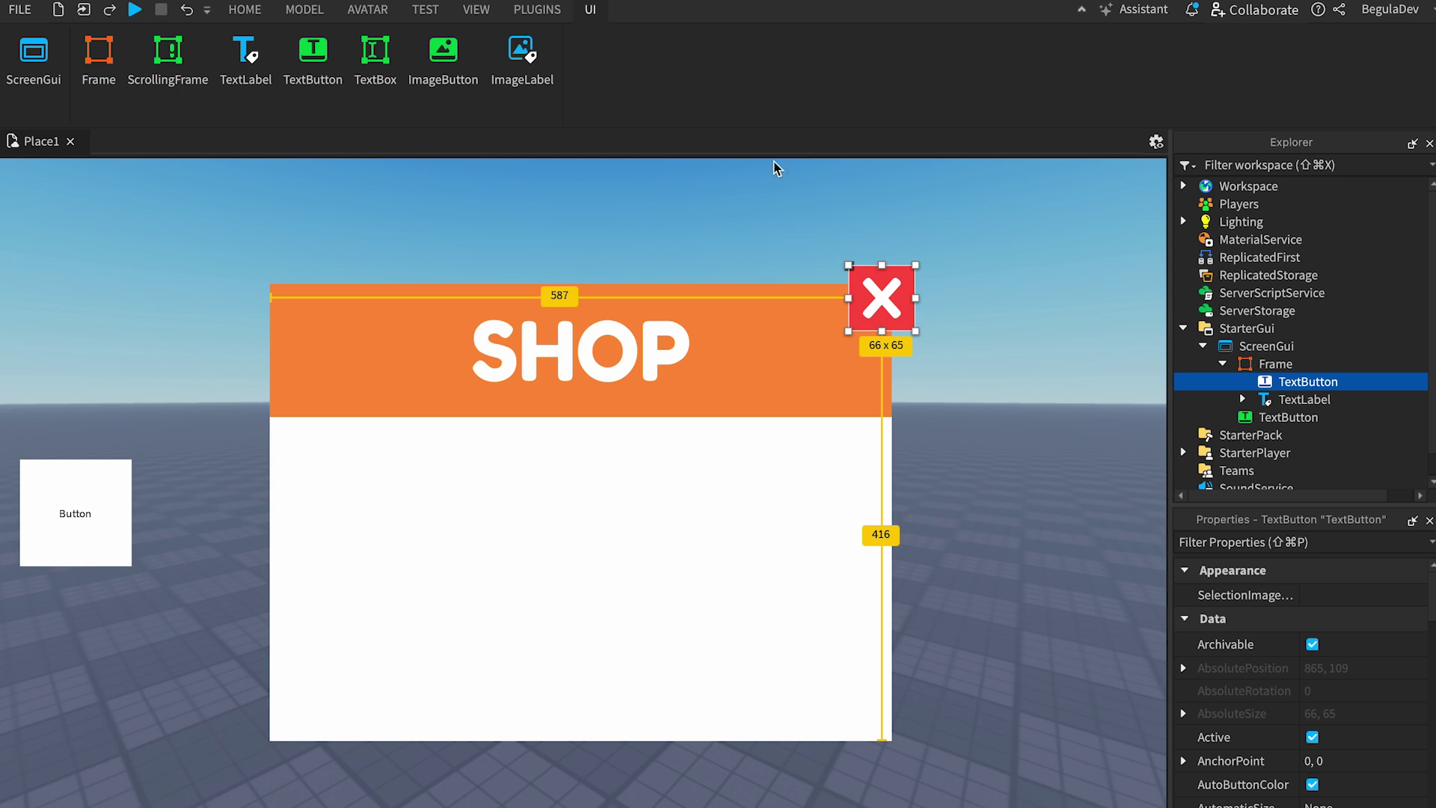
{"action": "left_click", "coordinate": [537, 15]}
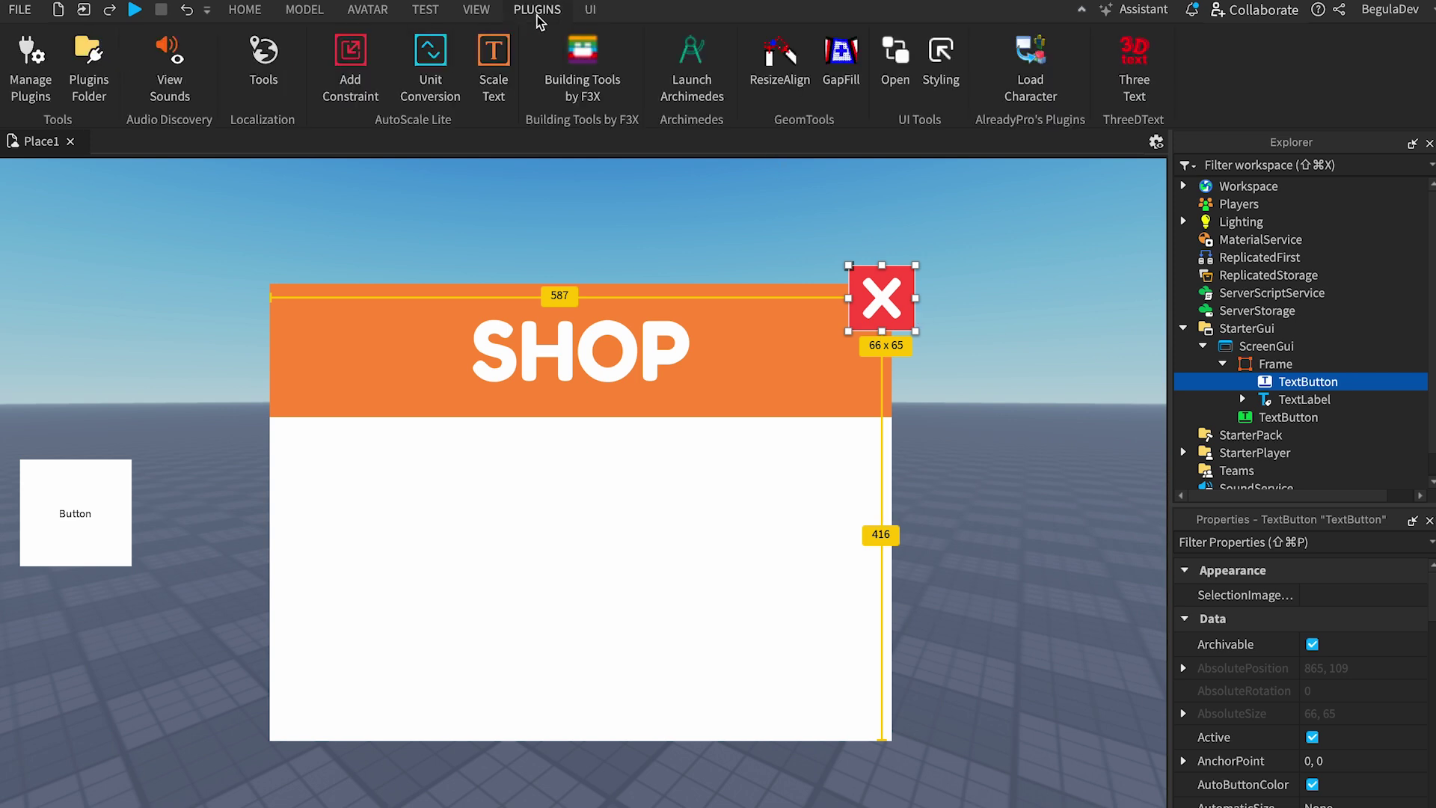
{"action": "left_click", "coordinate": [497, 62]}
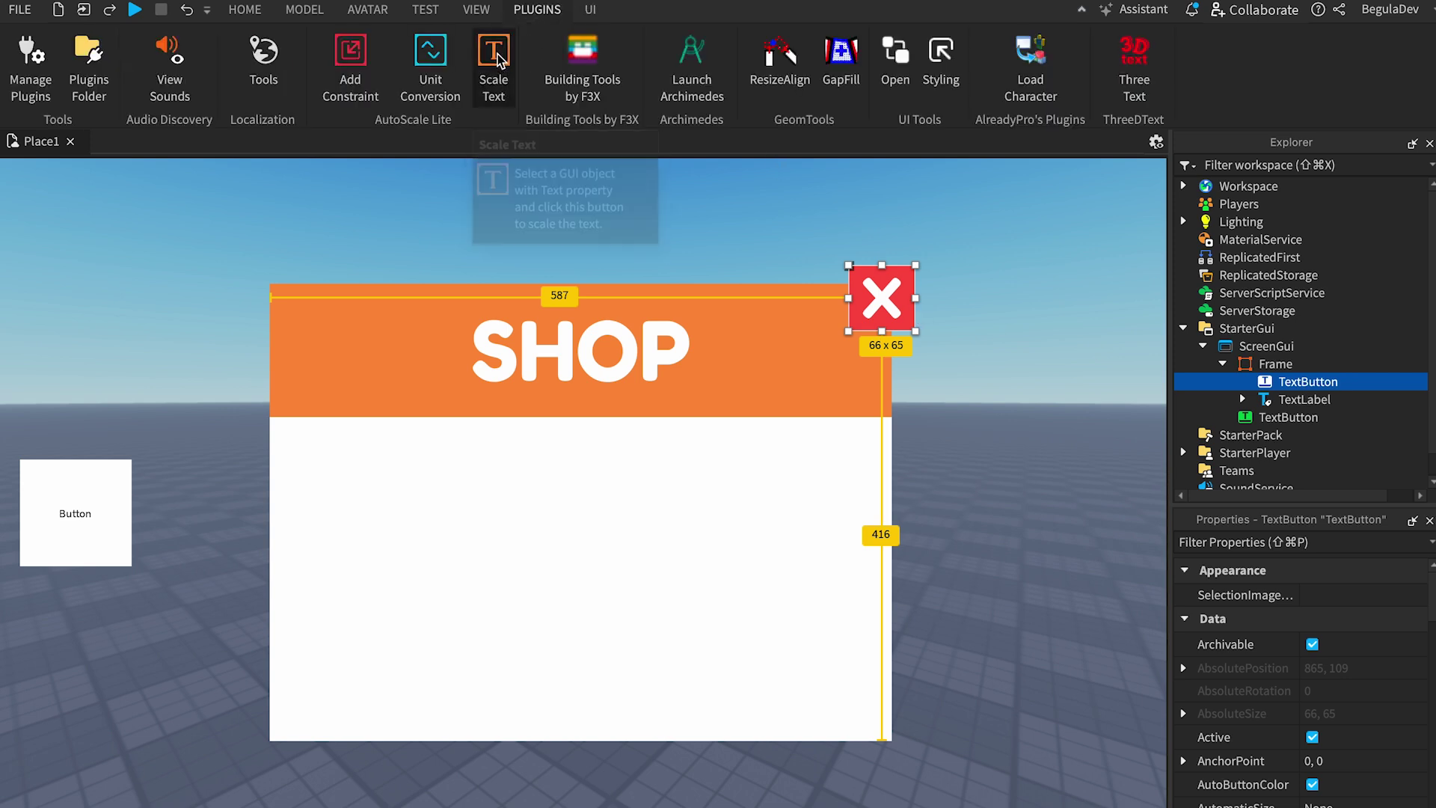
{"action": "left_click", "coordinate": [1287, 421]}
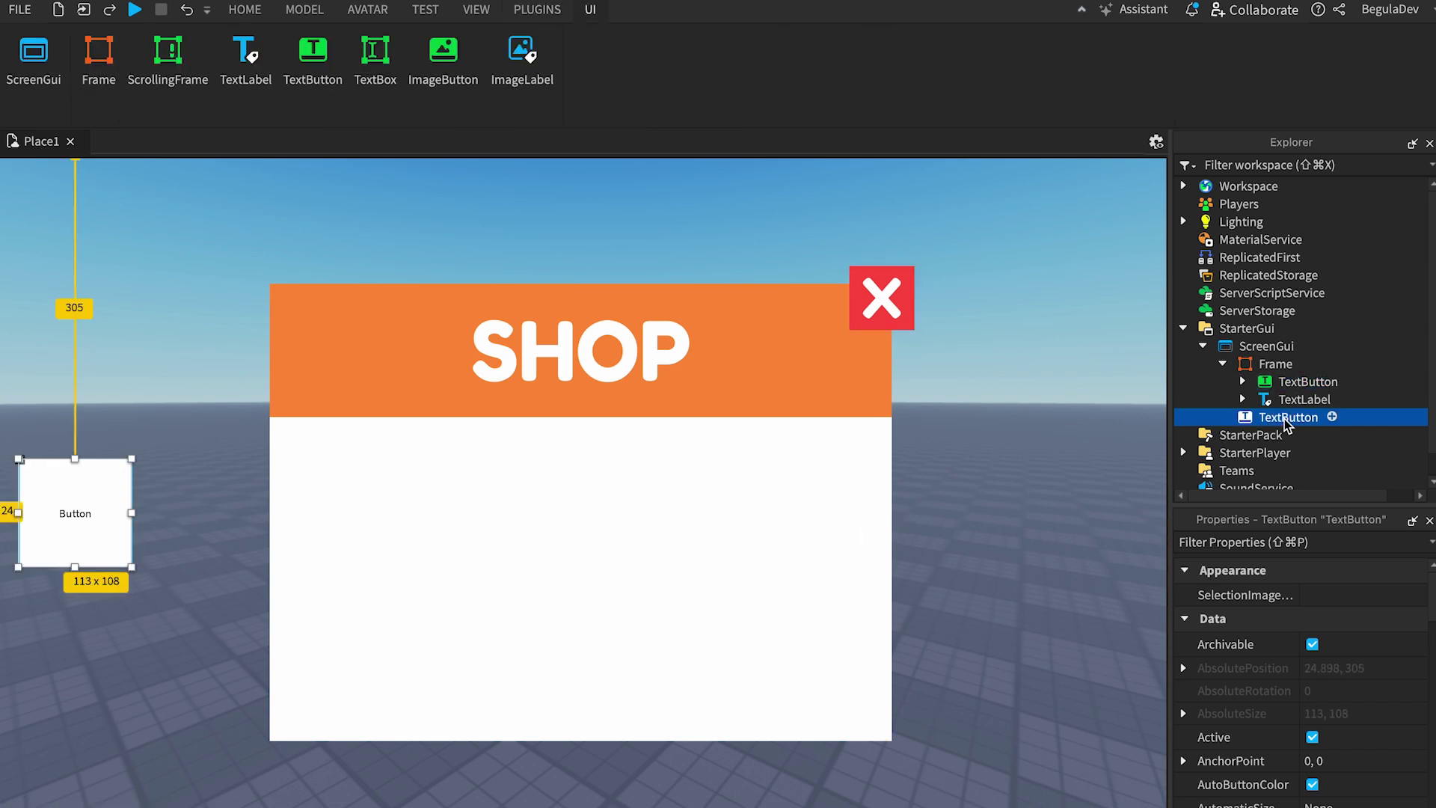
{"action": "left_click", "coordinate": [526, 12]}
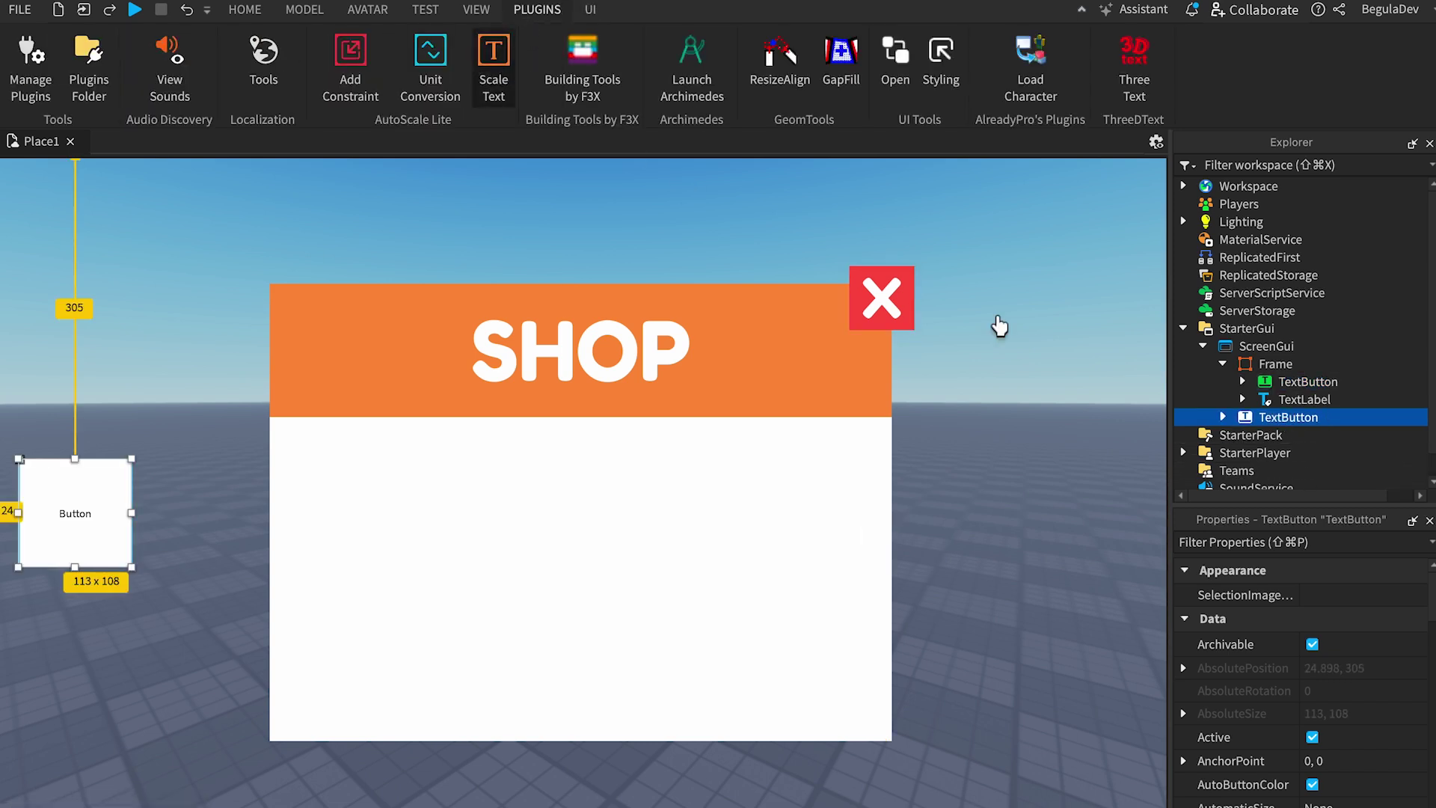
{"action": "left_click", "coordinate": [1267, 366]}
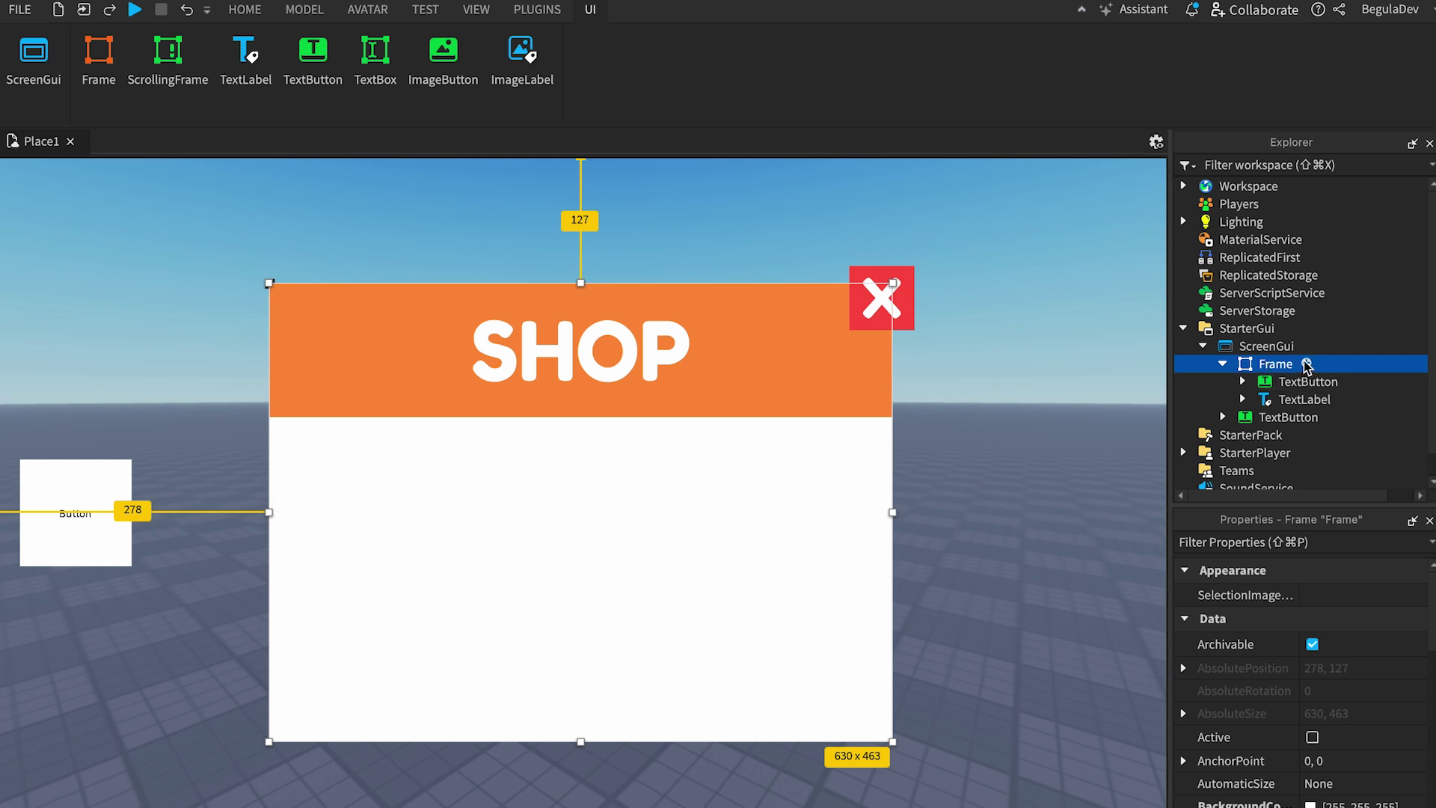
Step: Check the scaled SHOP panel in iPhone 14 Pro device emulation, then switch emulation off
{"action": "left_click", "coordinate": [973, 306]}
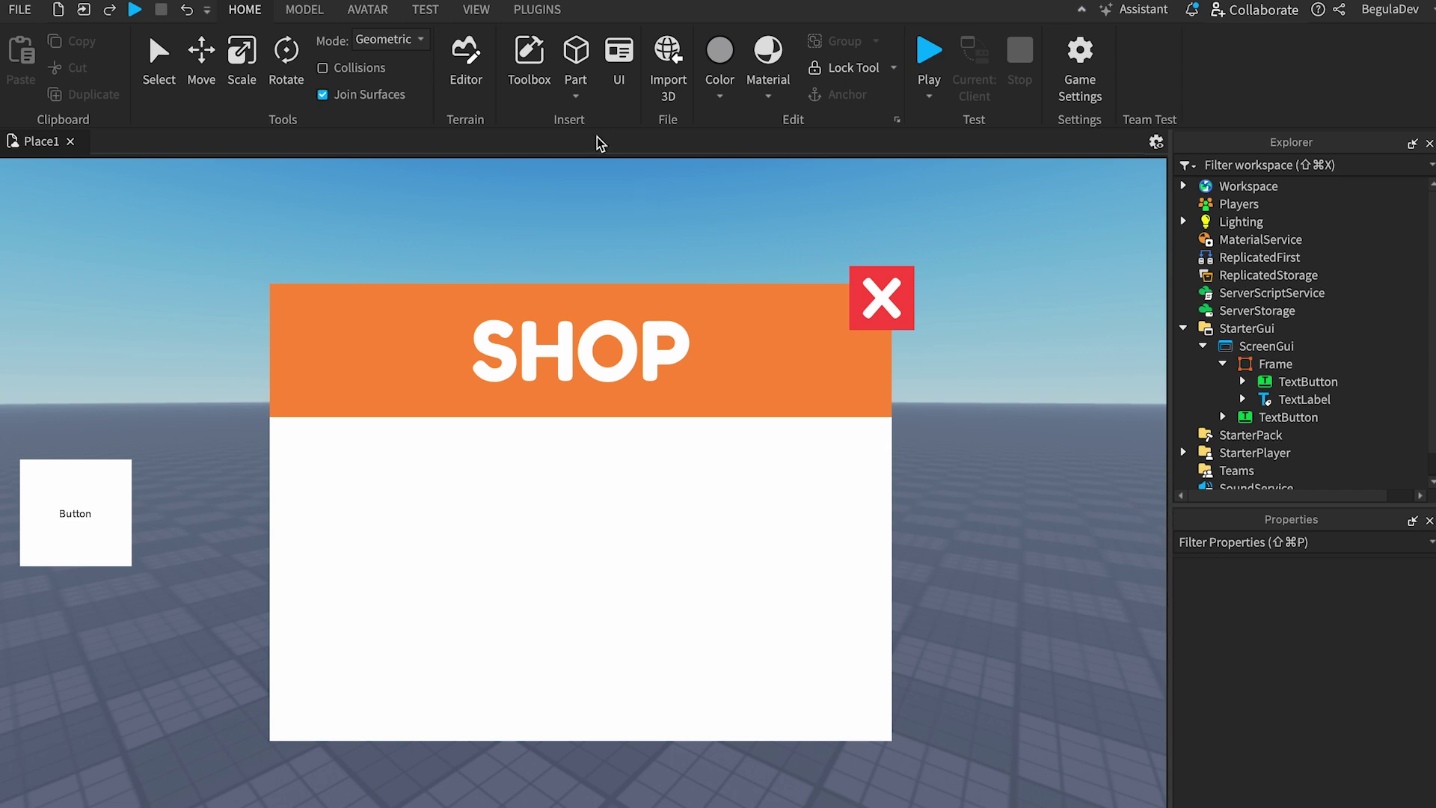
{"action": "left_click", "coordinate": [425, 10]}
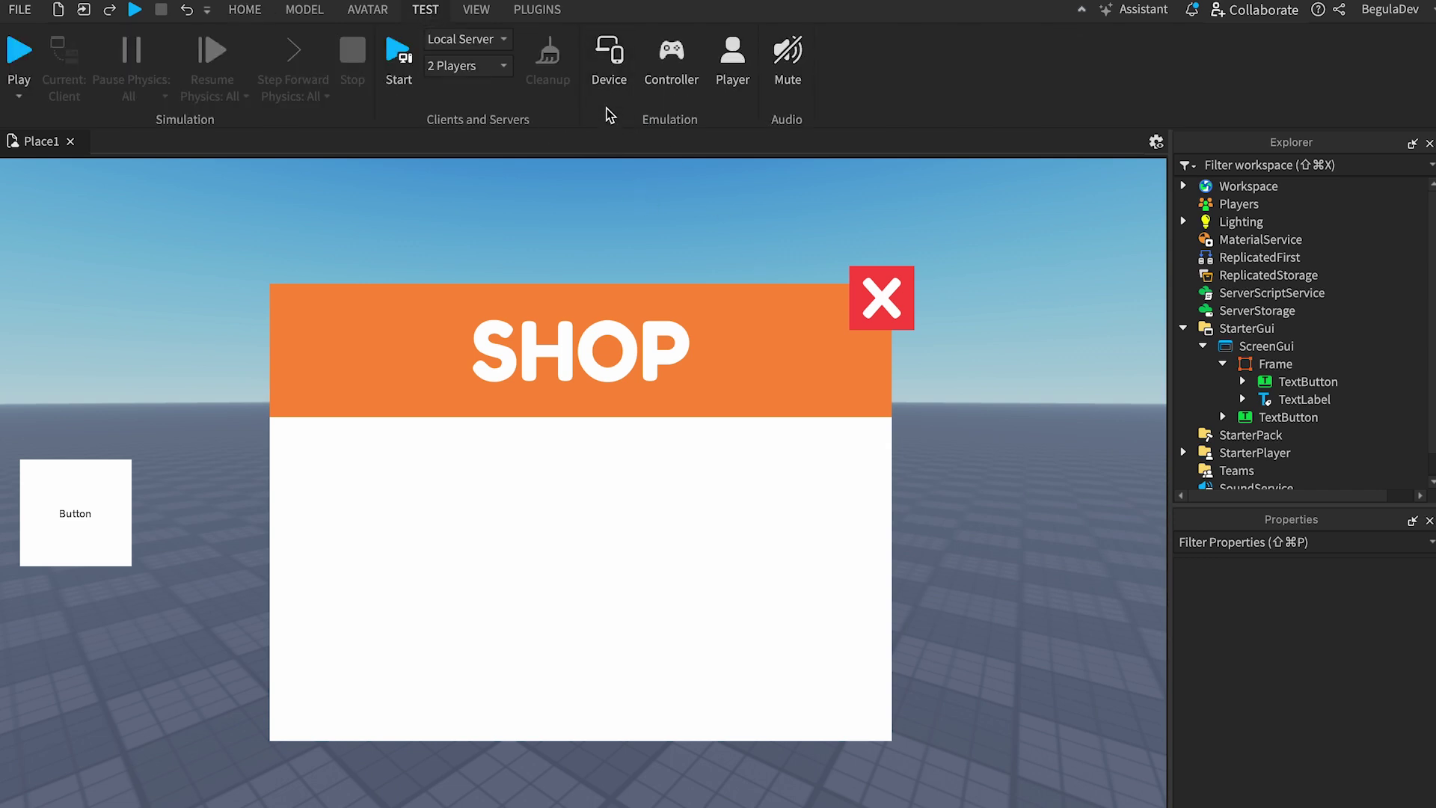
{"action": "left_click", "coordinate": [609, 60]}
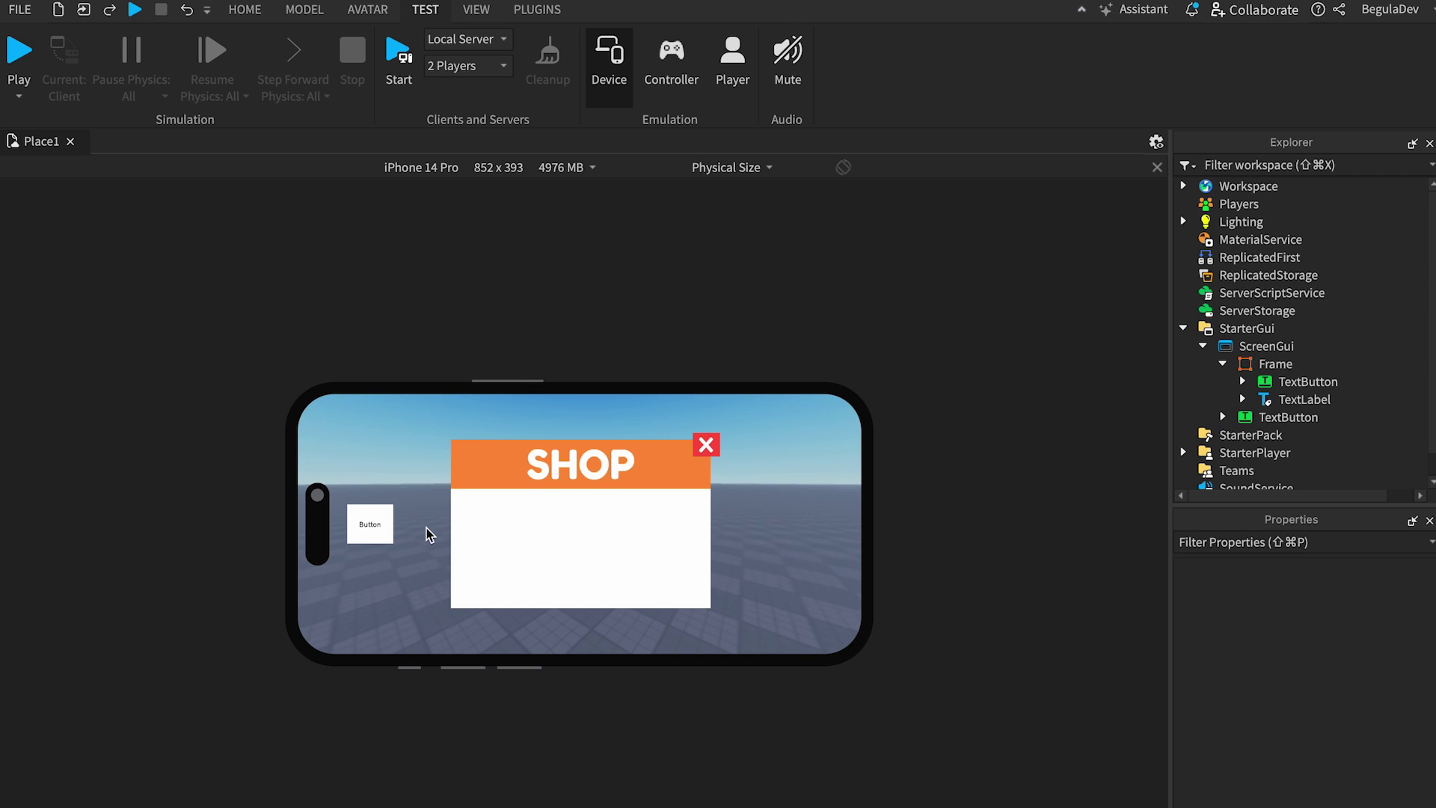
{"action": "left_click", "coordinate": [611, 79]}
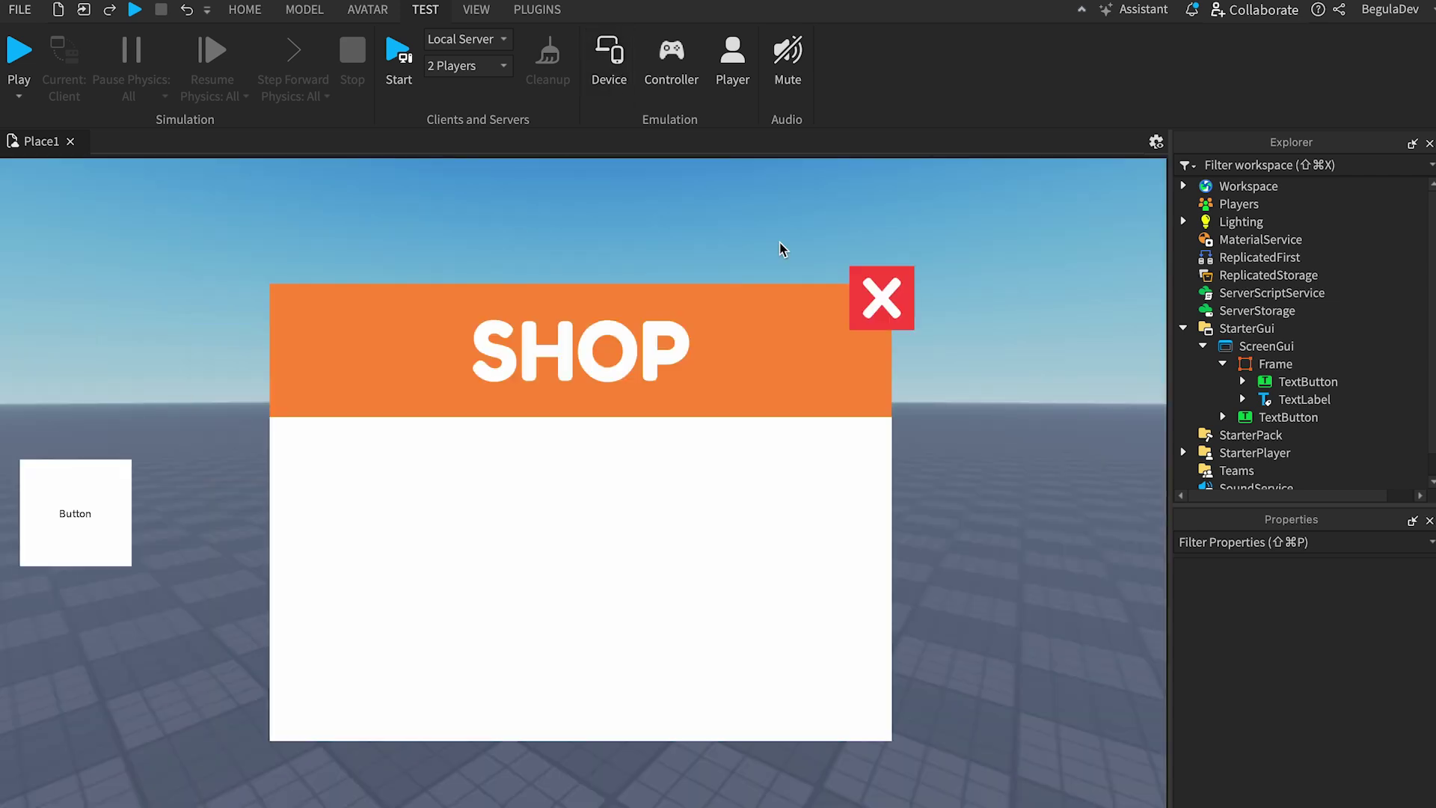